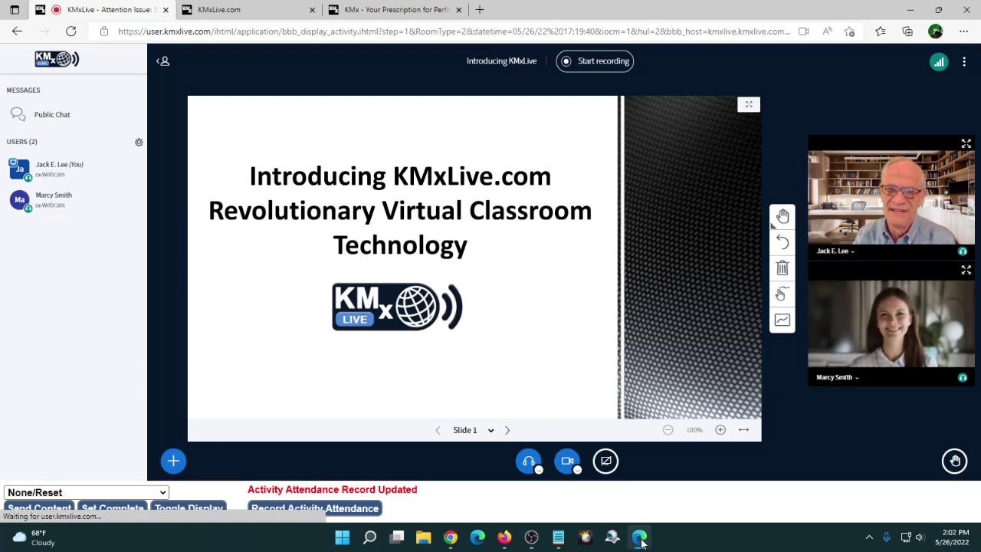
Check the student's Firefox view of the class, then return to the presenter view and list activities
left_click(504, 539)
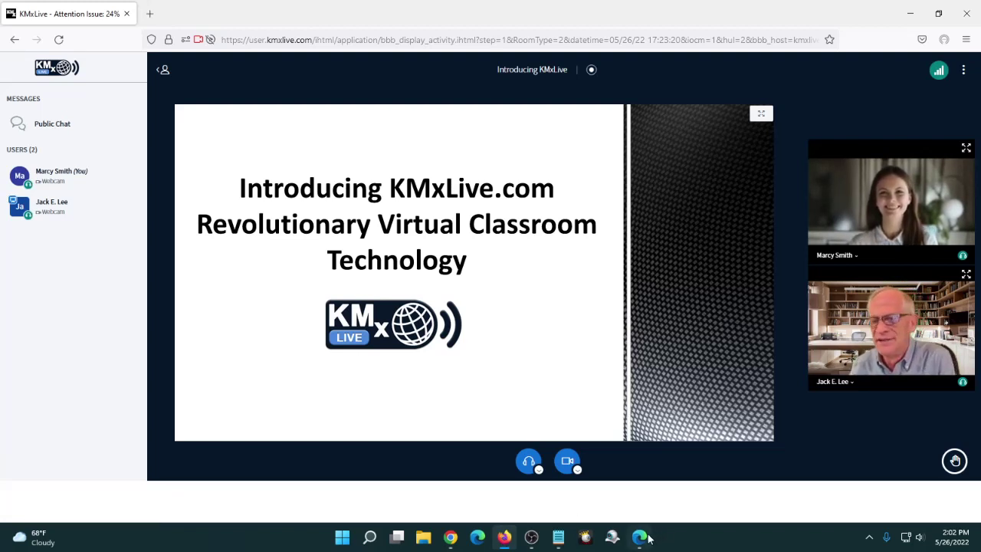
mouse_move(643, 541)
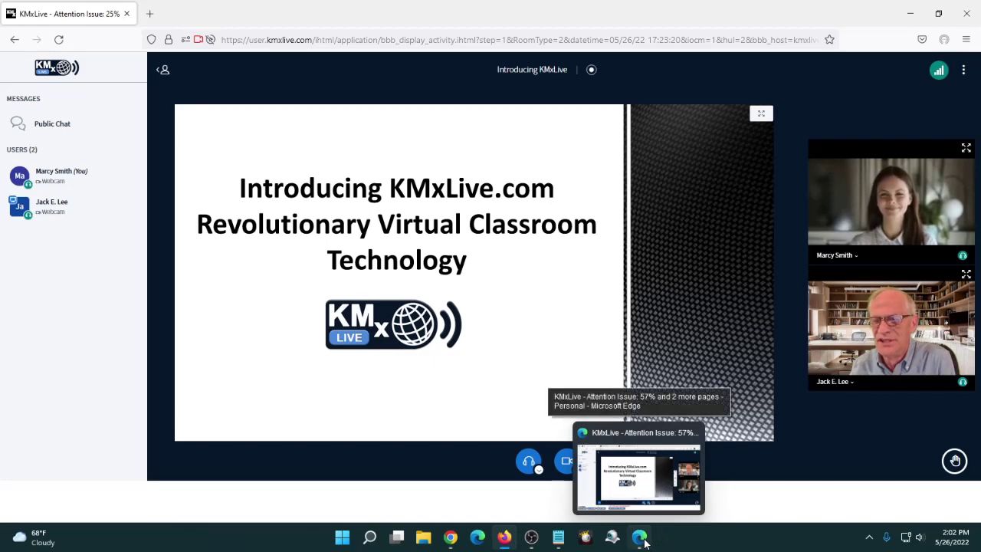
left_click(644, 540)
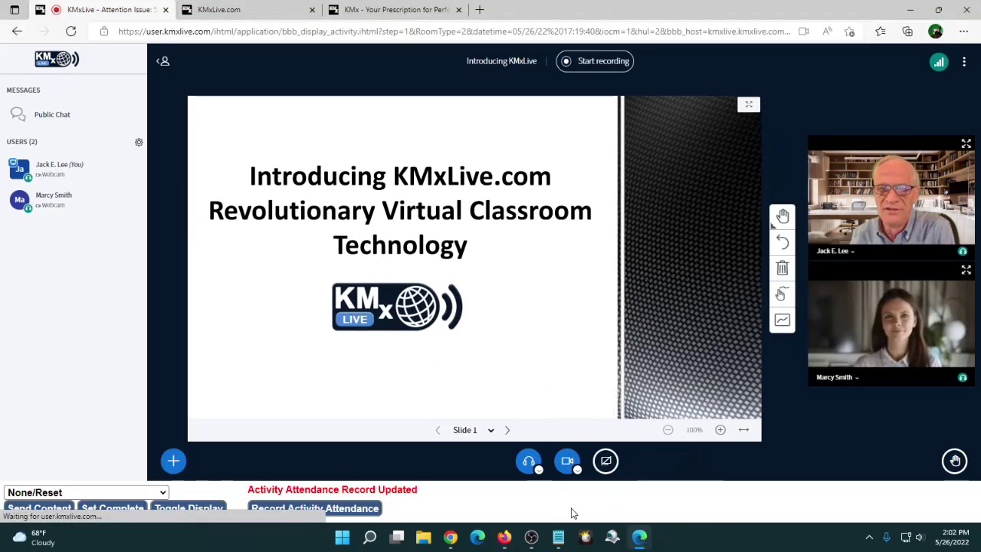
left_click(53, 495)
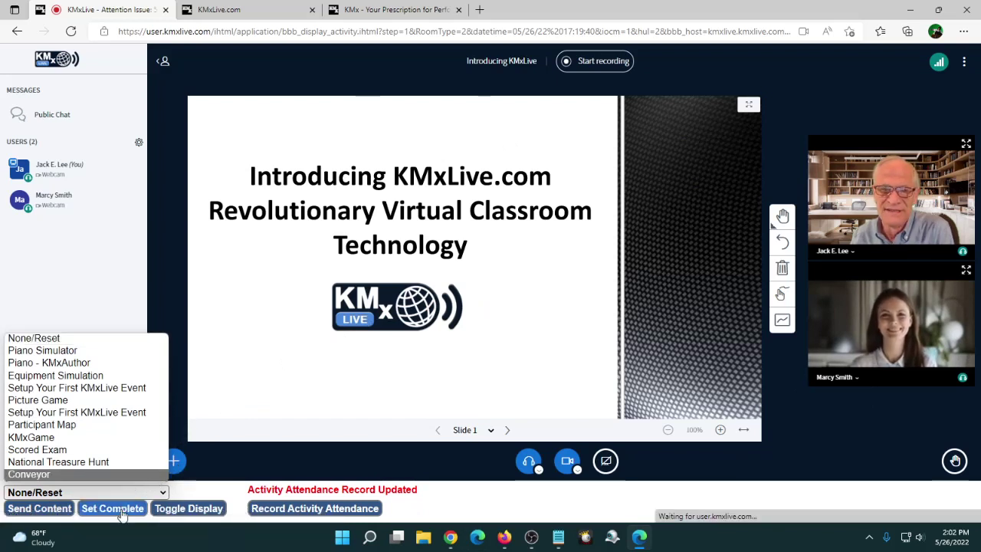
Send the Piano Simulator to the class, then toggle back to the introduction slide
left_click(190, 508)
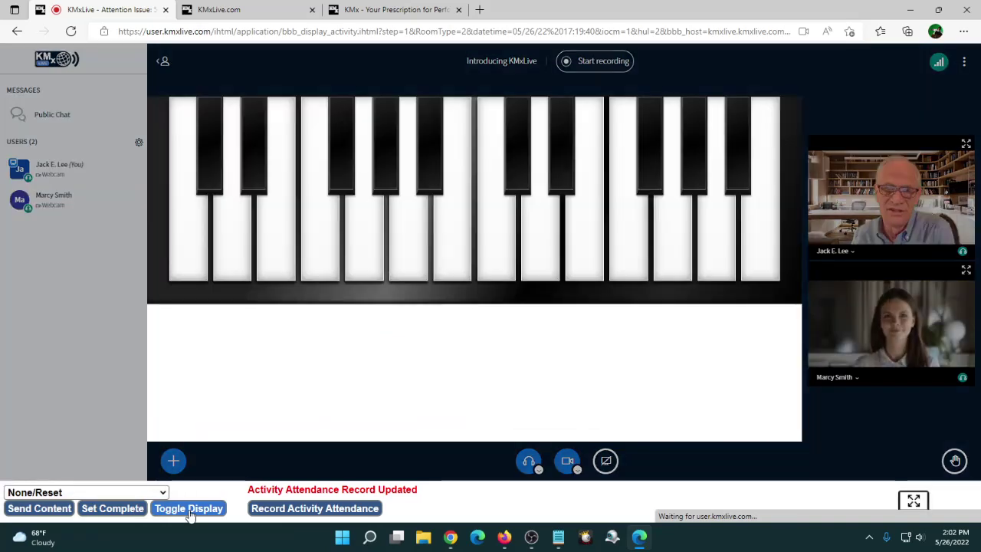
left_click(190, 508)
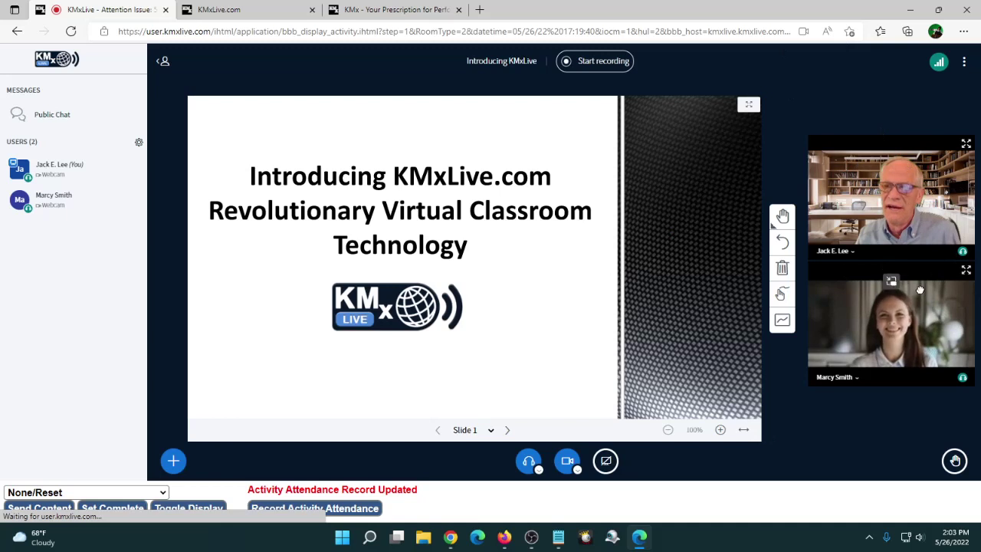
mouse_move(910, 277)
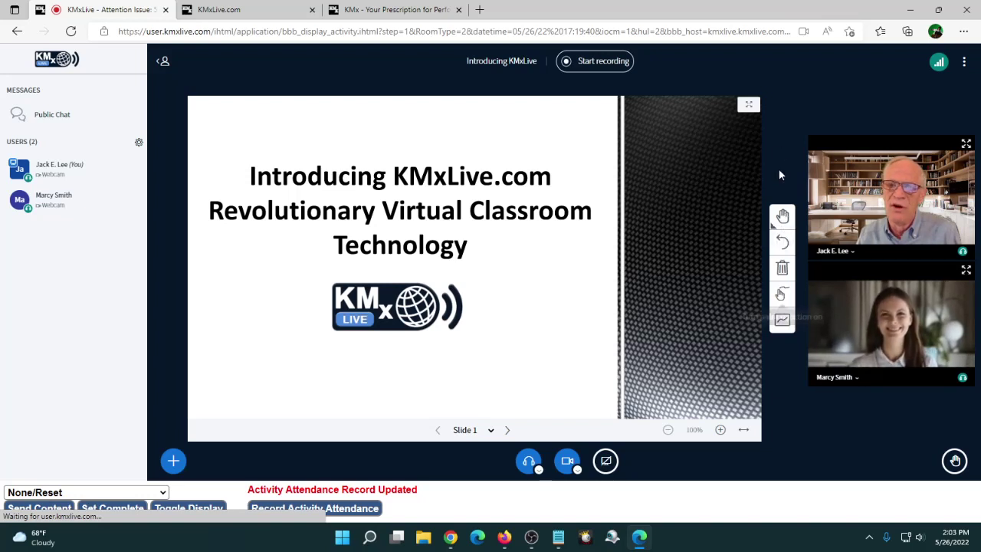
left_click(781, 219)
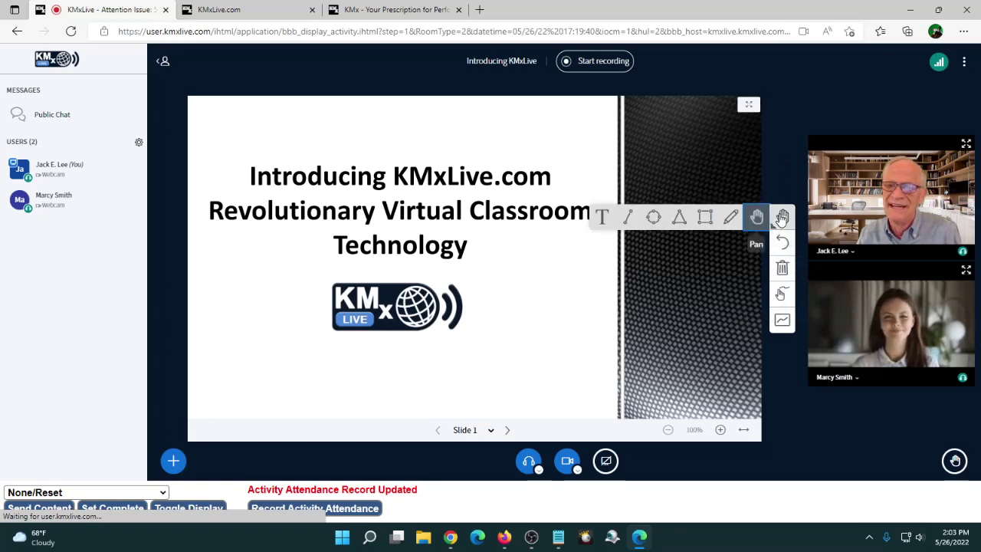
left_click(782, 218)
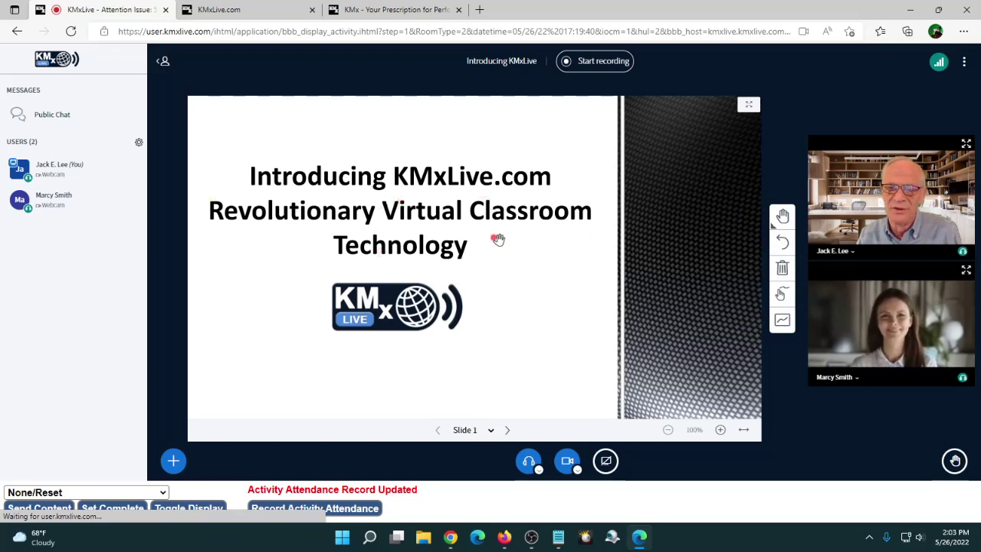
left_click(139, 144)
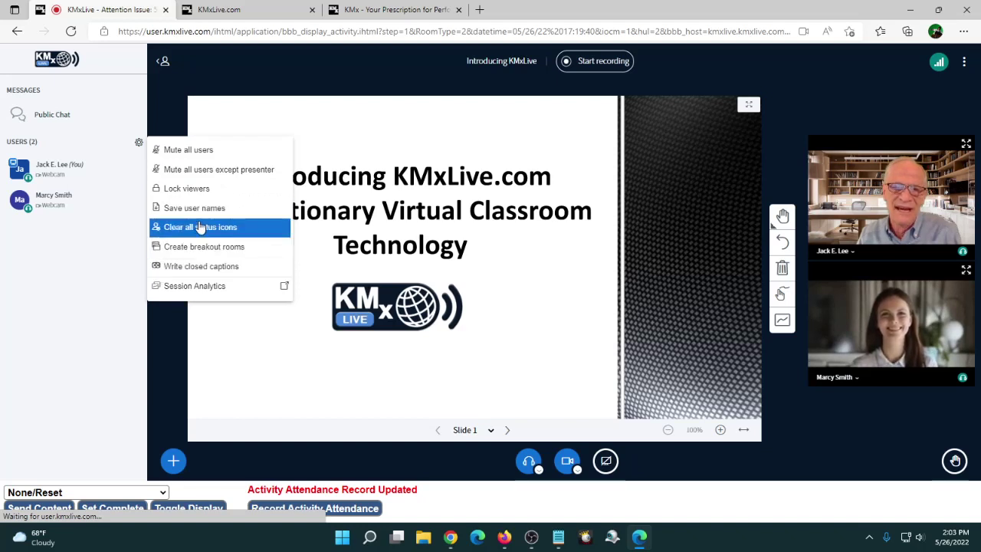
left_click(192, 287)
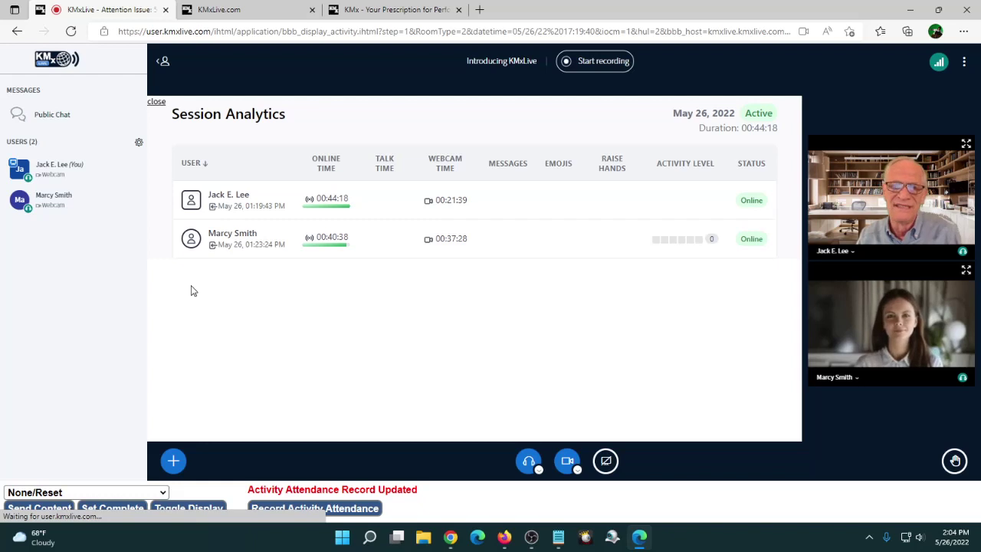
left_click(160, 103)
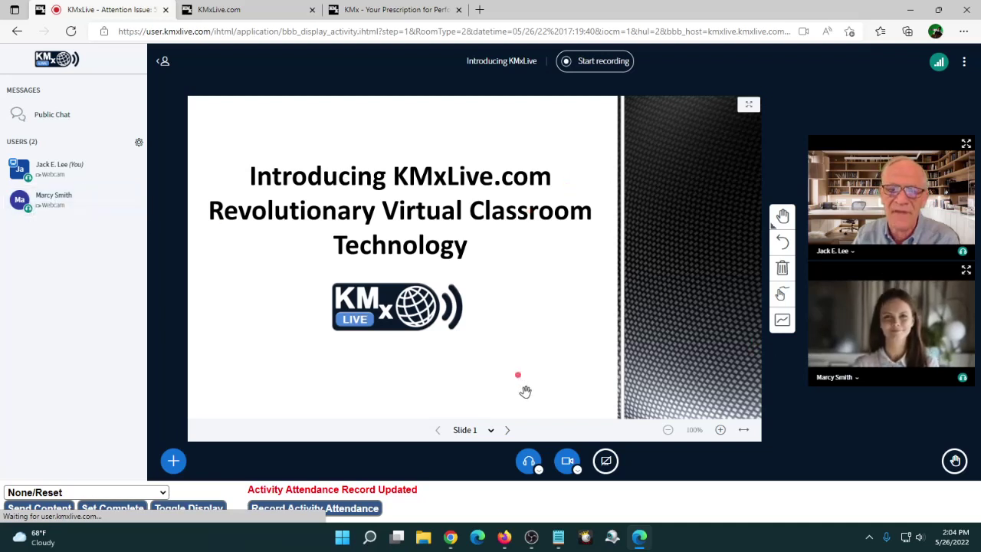
Go to Slide 2, the Live Event Capabilities table comparing Zoom, Teams, WebEx and KMxLive
left_click(508, 432)
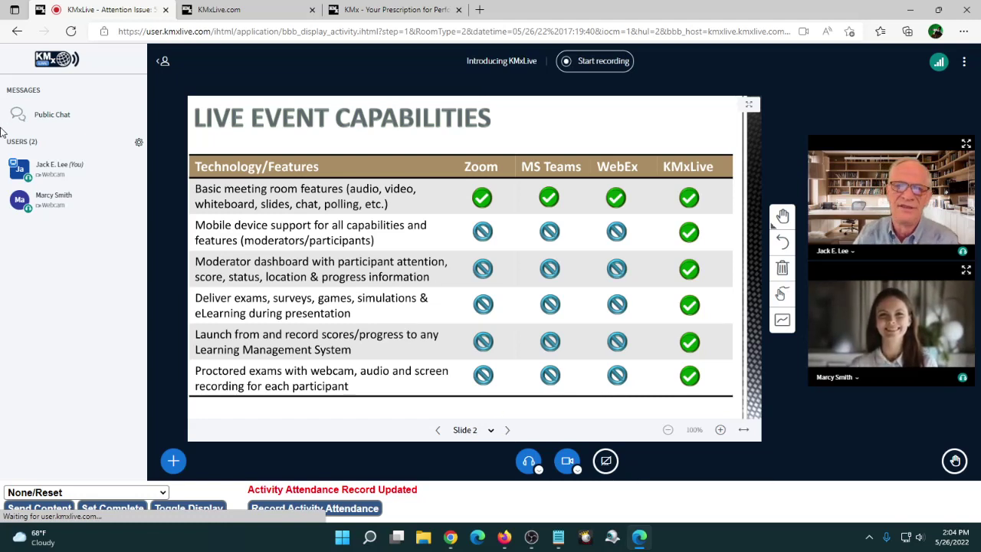
left_click(45, 117)
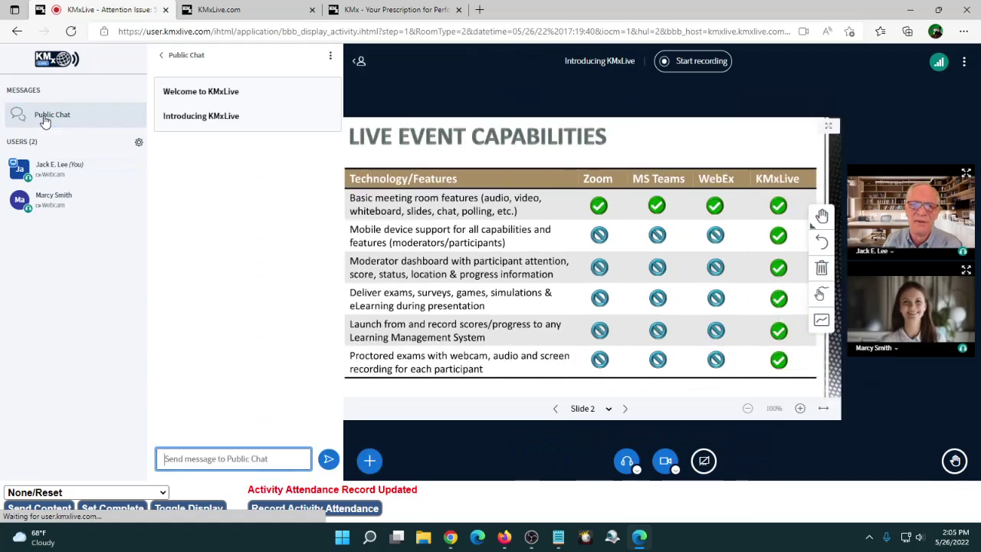
left_click(44, 119)
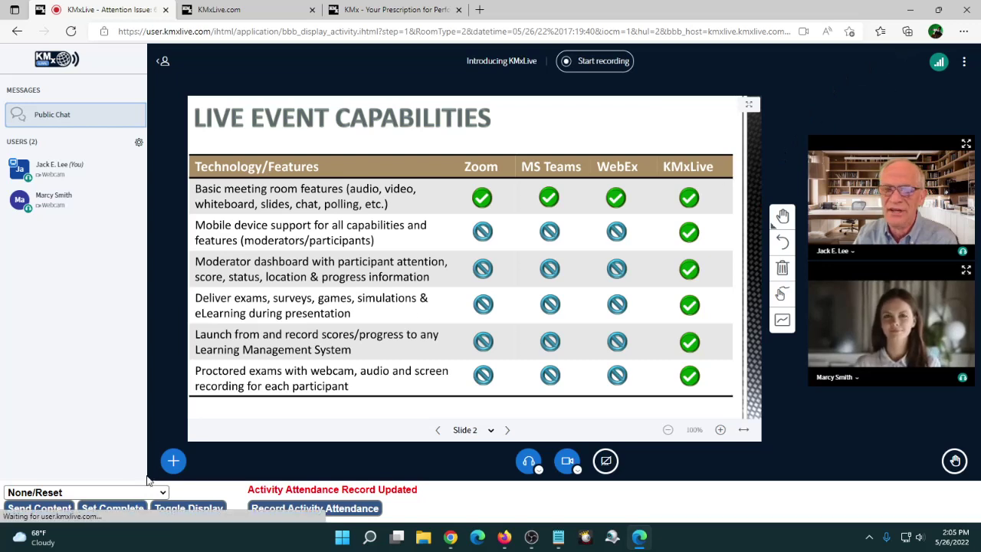
Glance at the presenter's + Actions list, then open Options > Settings and save them
left_click(168, 464)
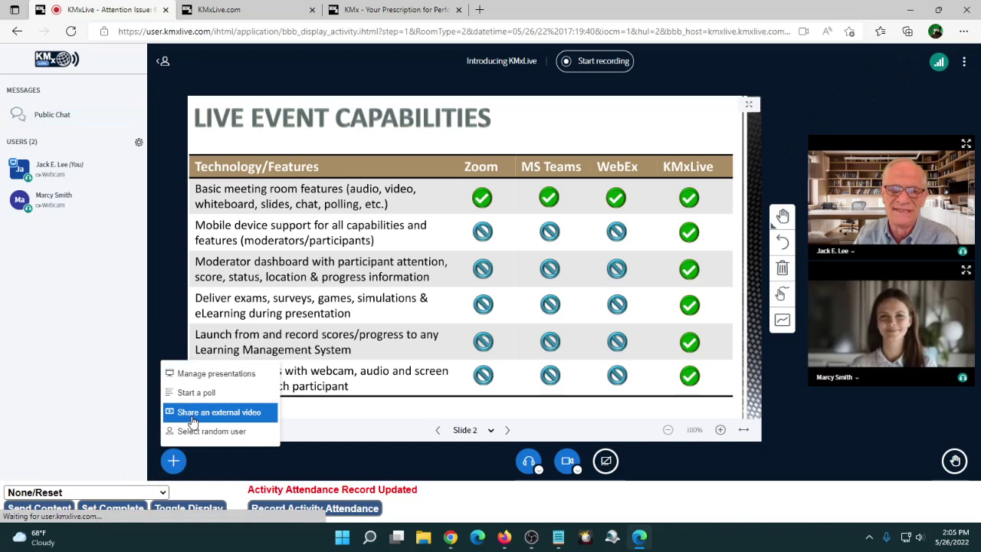
left_click(438, 460)
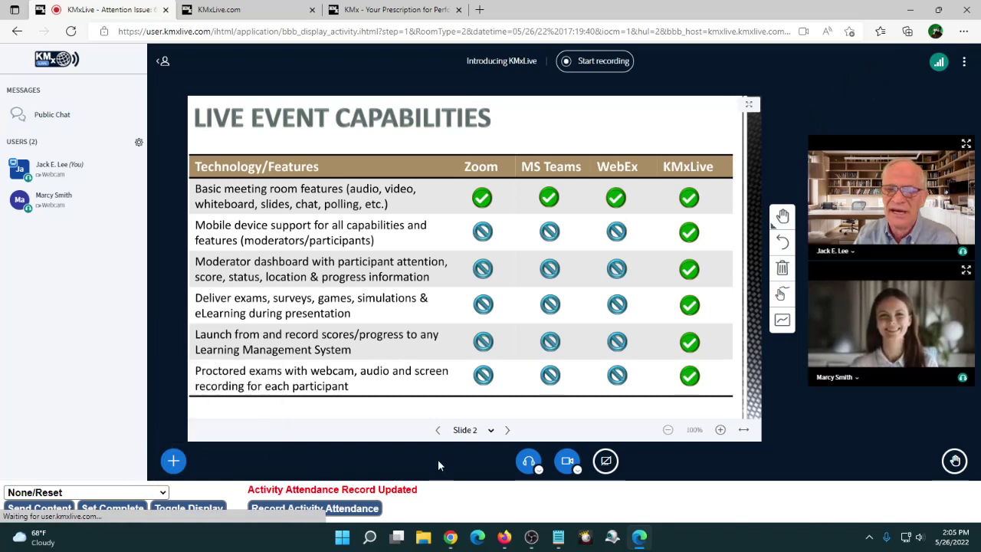
left_click(962, 64)
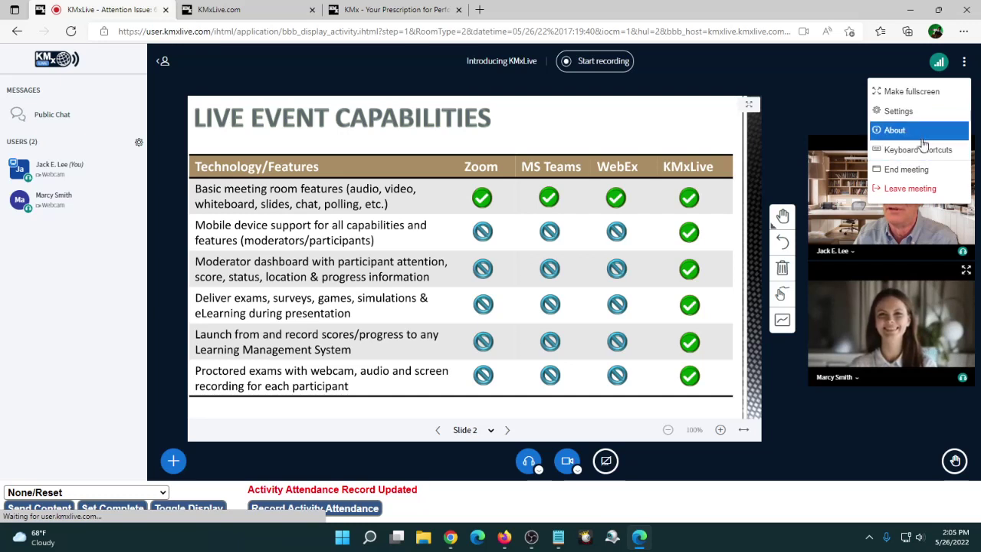
left_click(915, 115)
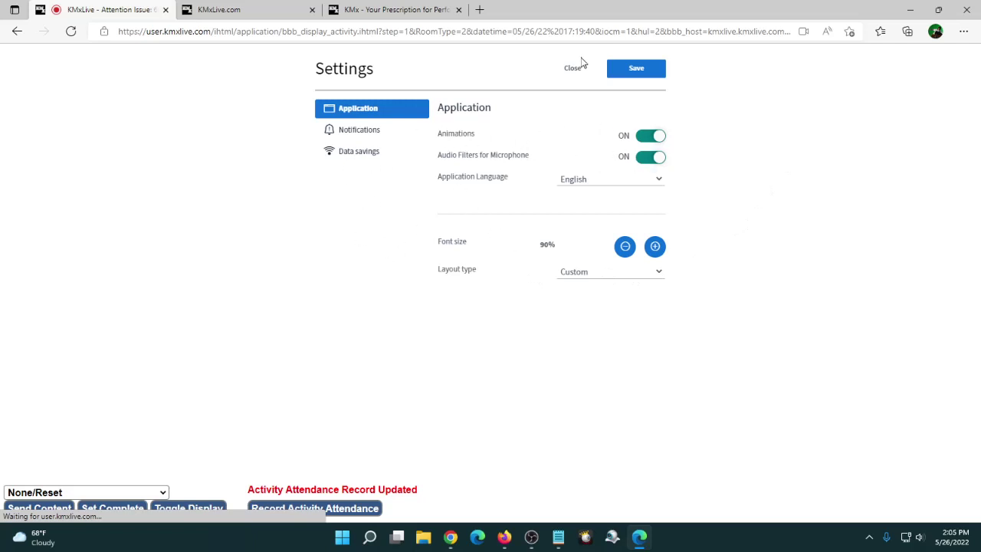
left_click(635, 72)
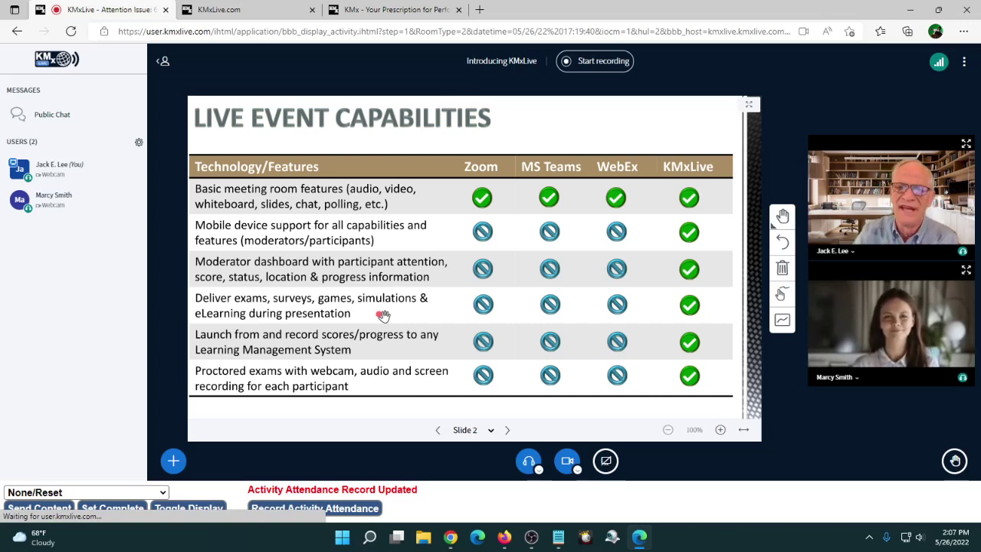
Go to Slide 3, Immersive On-Demand Replays
left_click(507, 430)
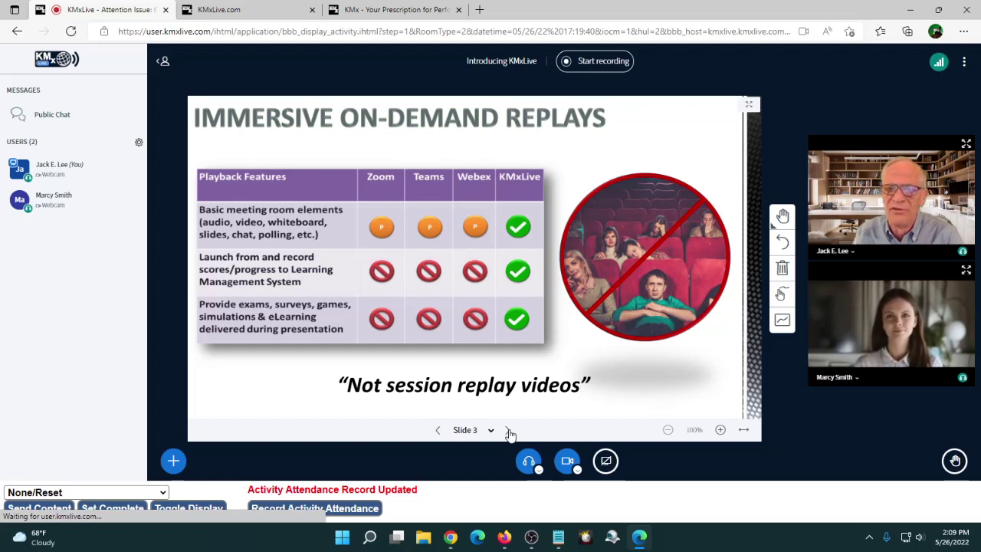
On Slide 4, Simon Says, send the Conveyor activity and switch to the student's Firefox view
left_click(507, 430)
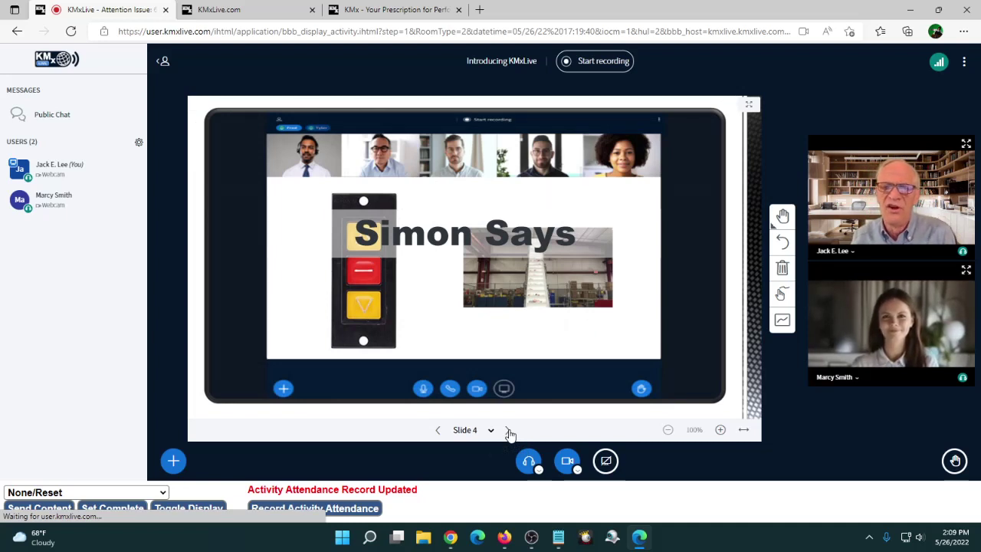
left_click(87, 495)
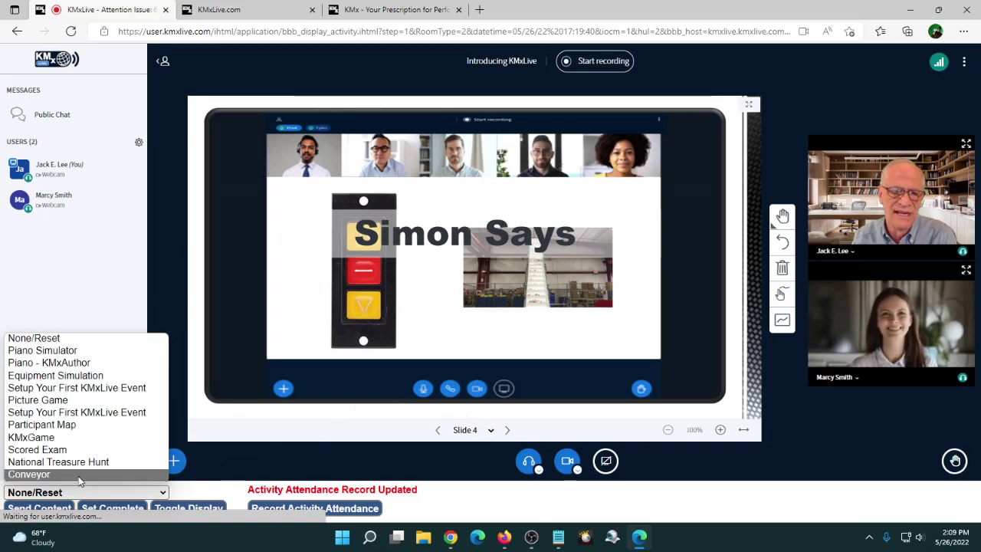
left_click(81, 475)
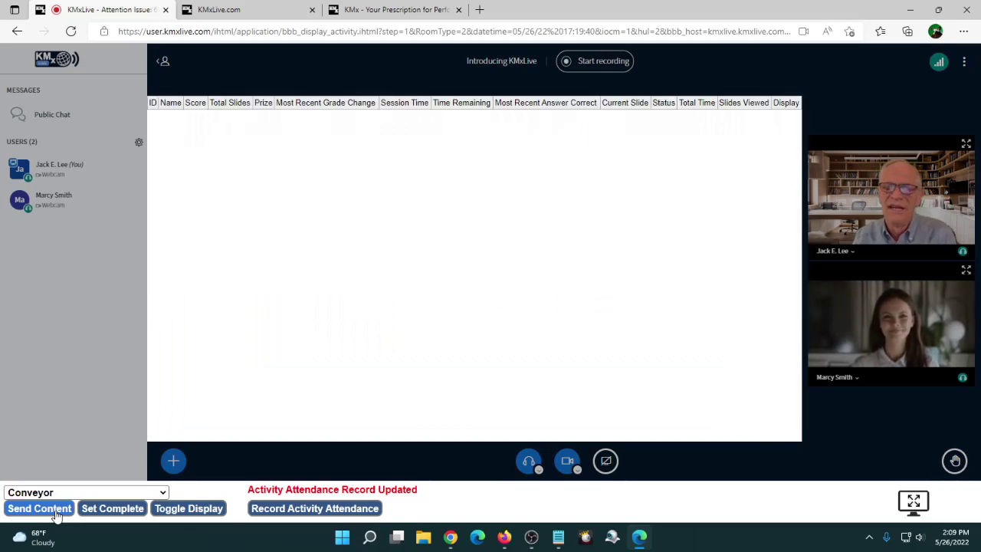
left_click(288, 515)
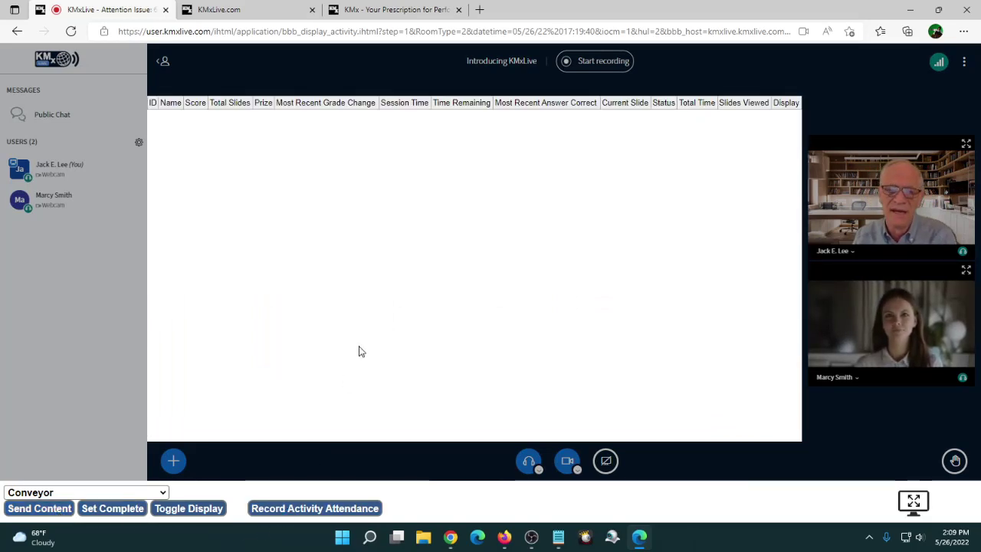
left_click(510, 541)
As the student, start the conveyor with the yellow up button, then stop it with the red minus
scroll(508, 416, "down", 1)
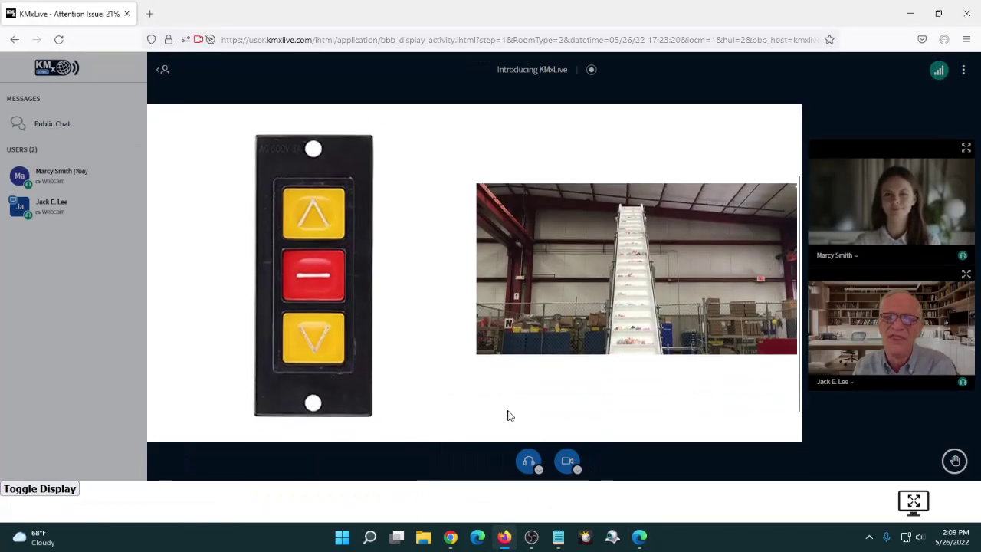
scroll(508, 416, "up", 1)
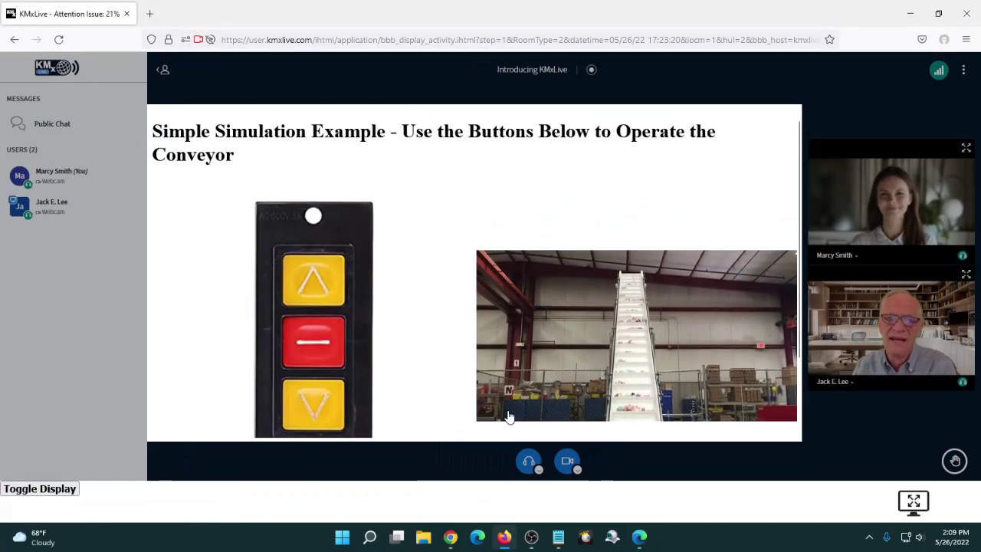
scroll(466, 372, "down", 1)
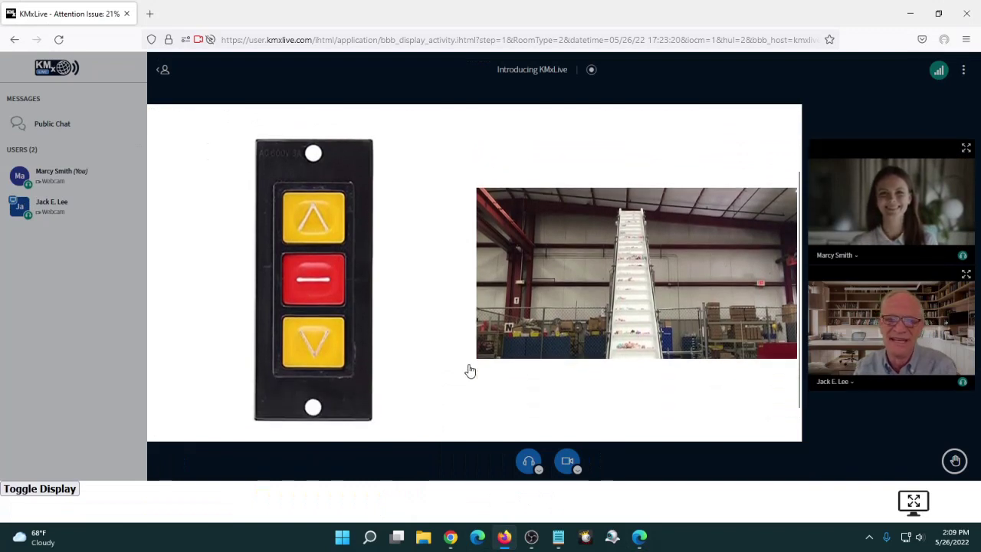
left_click(308, 219)
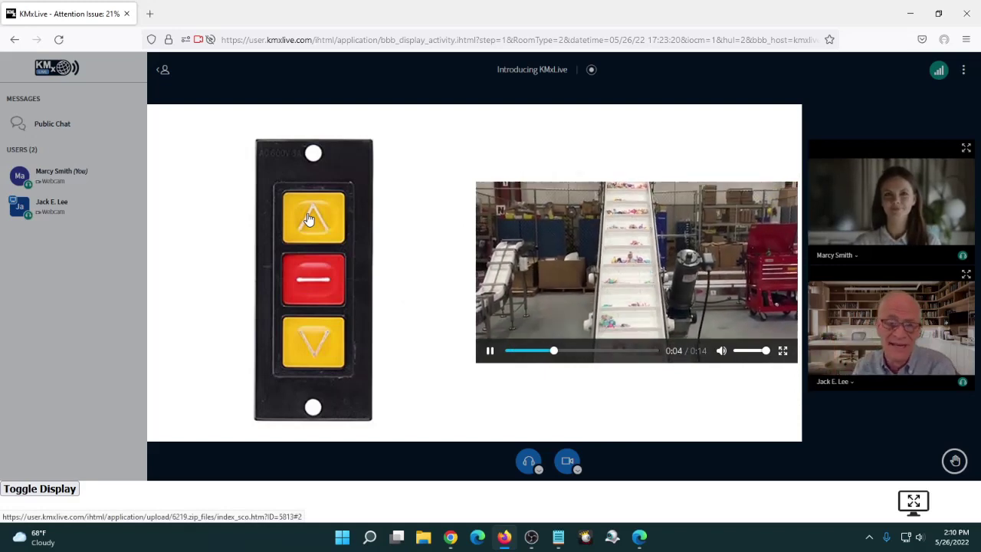
left_click(318, 276)
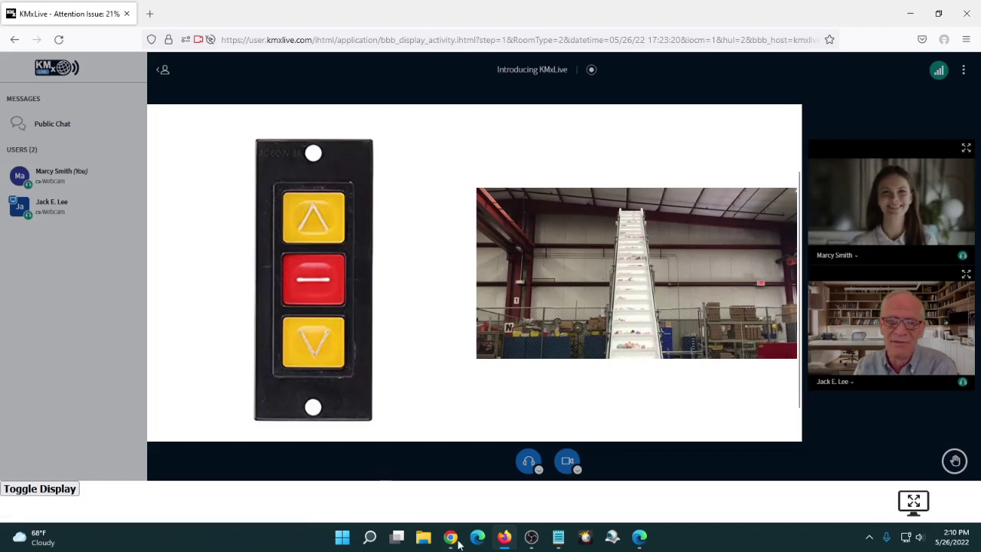
mouse_move(452, 543)
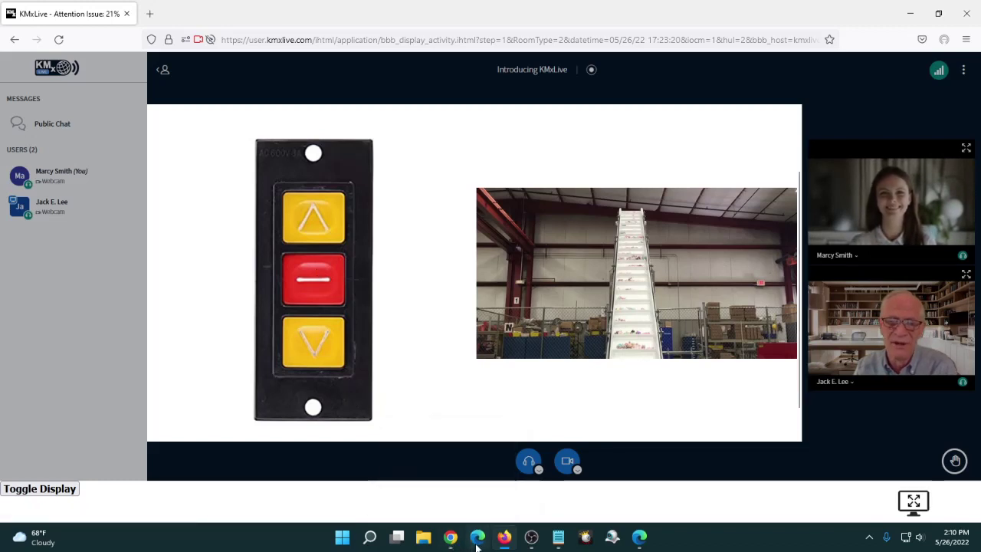
In the instructor's Edge window, send None/Reset to clear the students' Conveyor activity
left_click(641, 541)
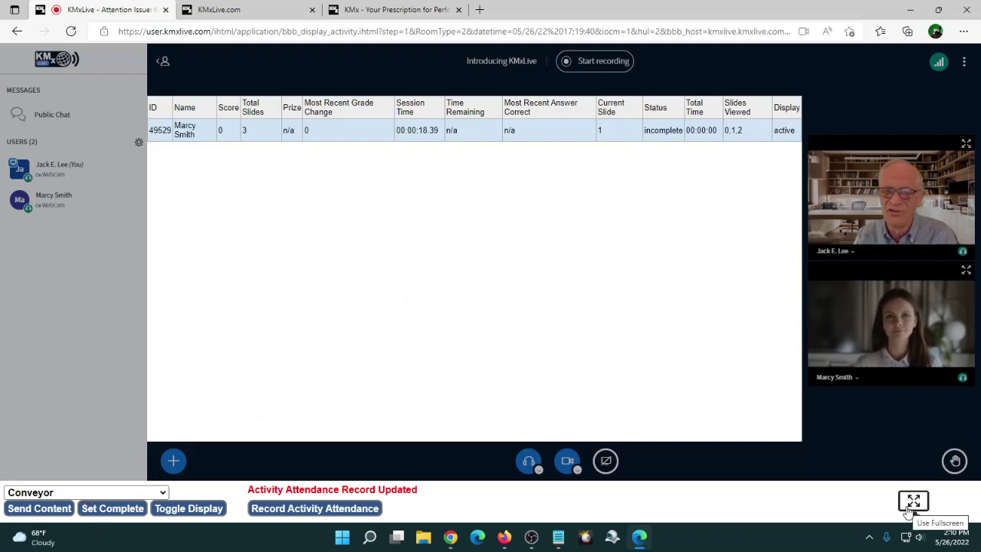
left_click(98, 492)
left_click(55, 338)
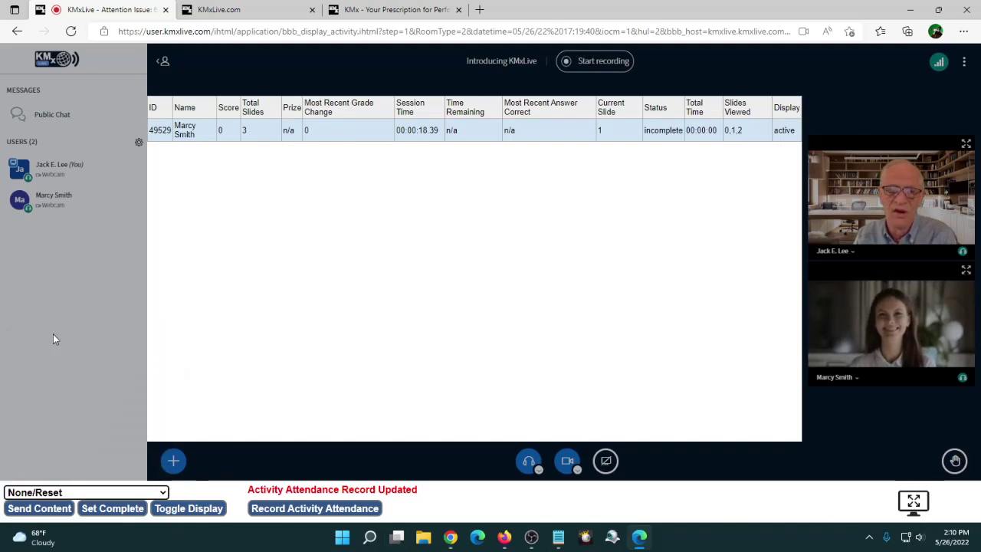
left_click(46, 510)
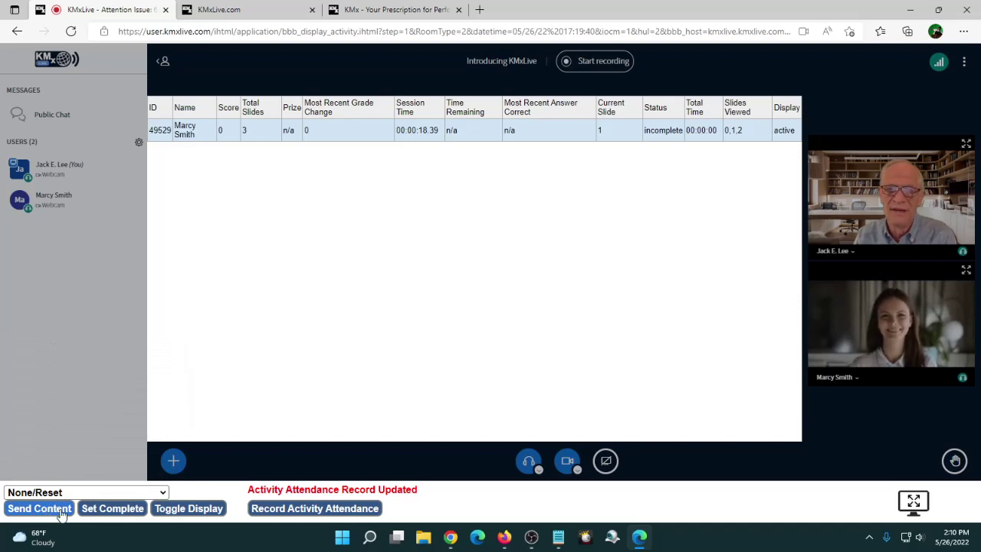
View the student's Simon Says screen in Firefox, then return to the instructor's attention table
left_click(508, 540)
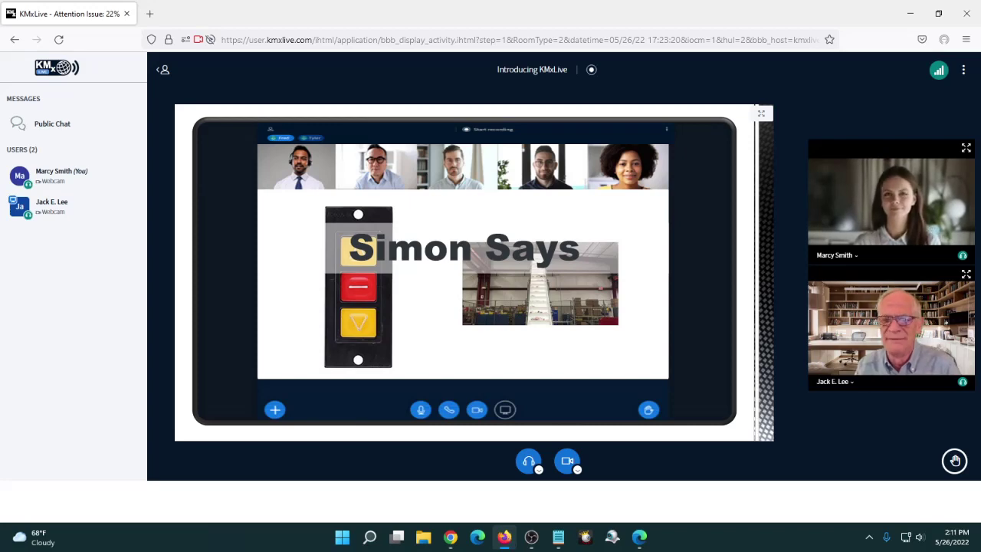
left_click(639, 538)
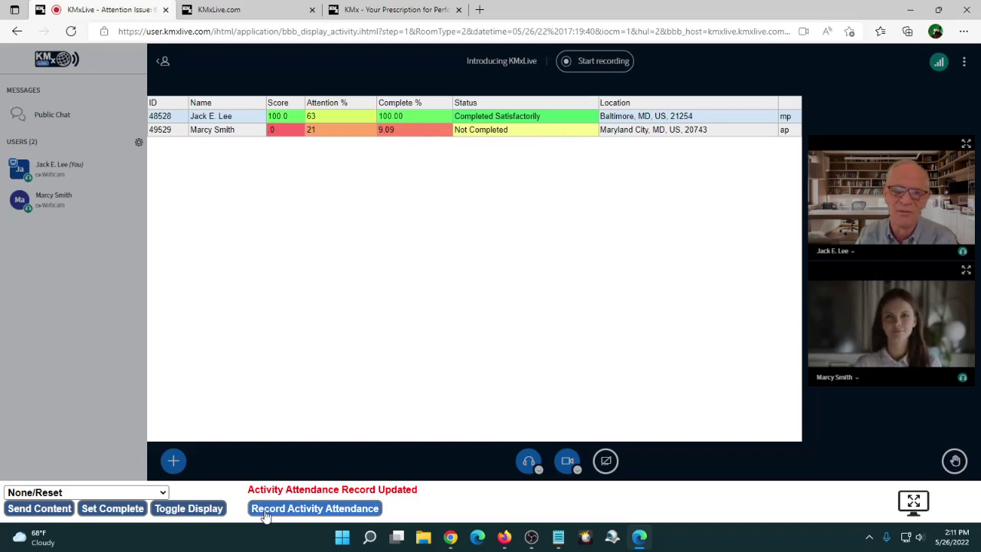
Switch back to slides, move to Slide 5, Exams and Surveys, and send the Scored Exam activity
left_click(213, 515)
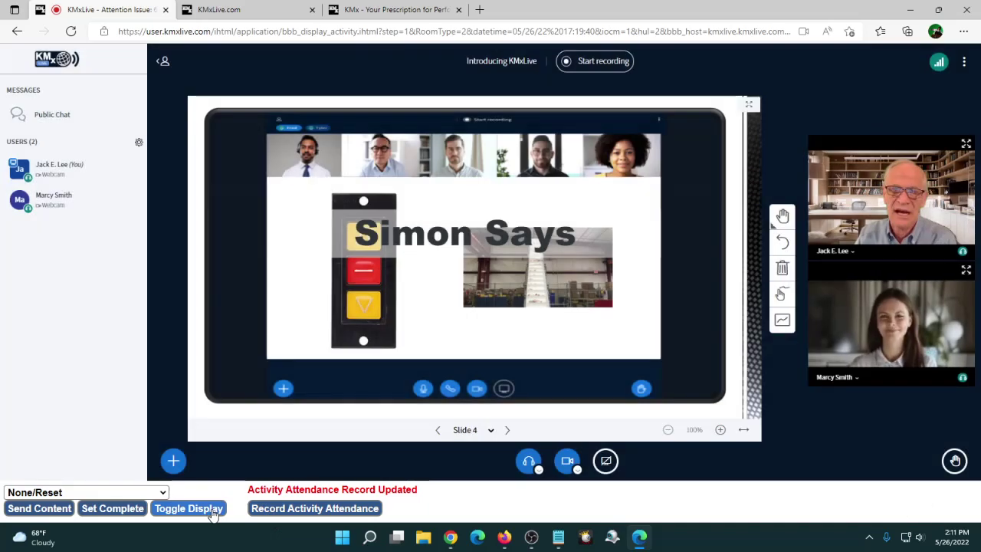
left_click(508, 431)
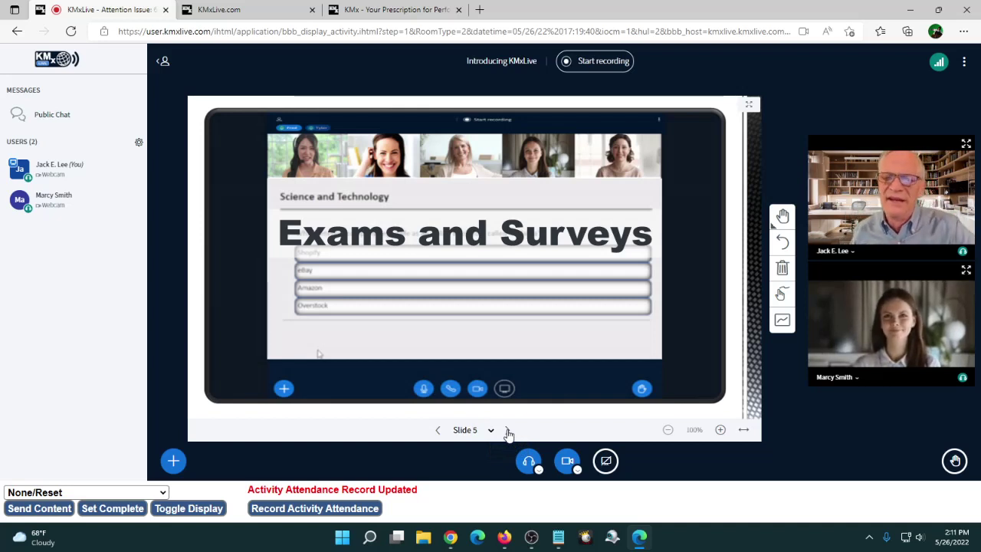
left_click(119, 495)
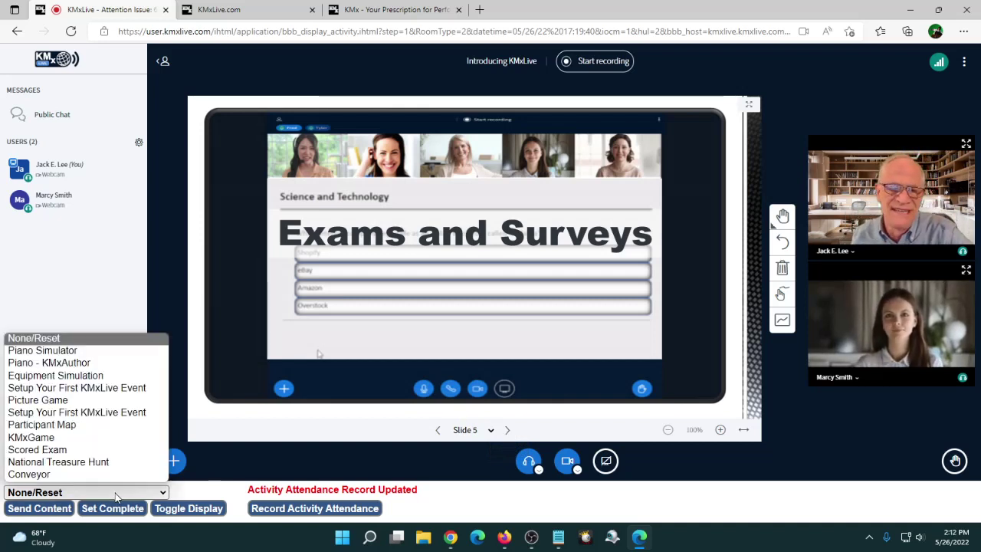
left_click(90, 450)
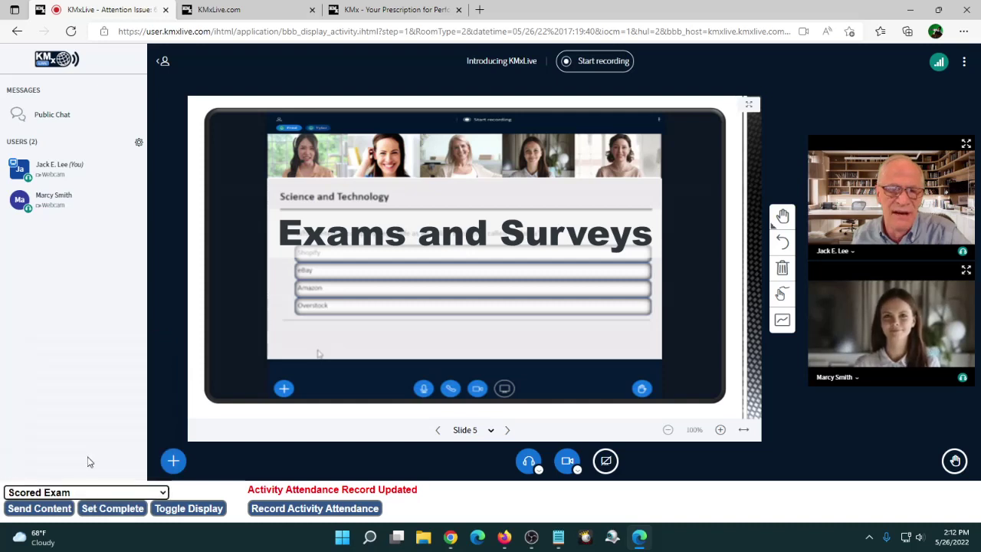
left_click(50, 511)
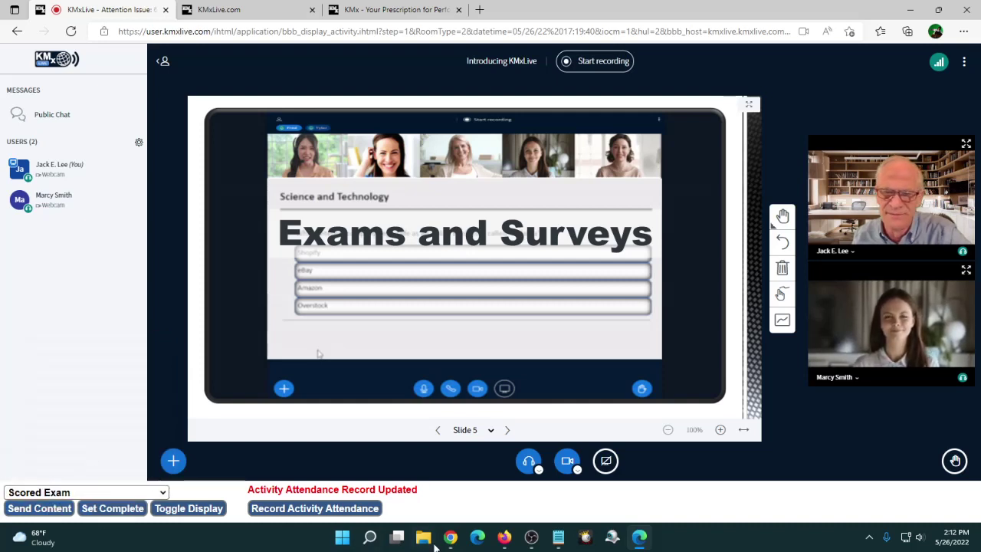
As the student, answer the stop-sign question with Red and submit it, then return to the instructor
left_click(504, 538)
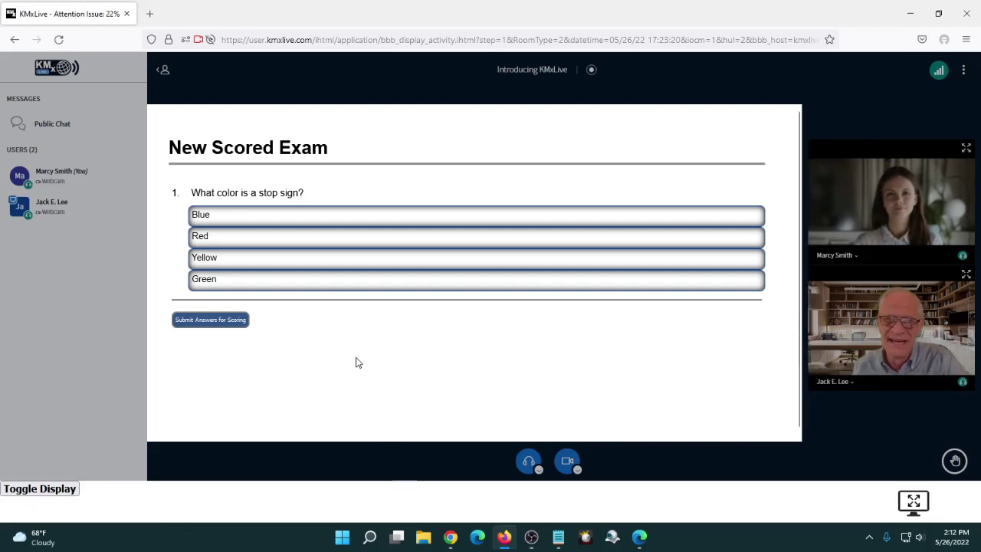
left_click(297, 243)
left_click(237, 321)
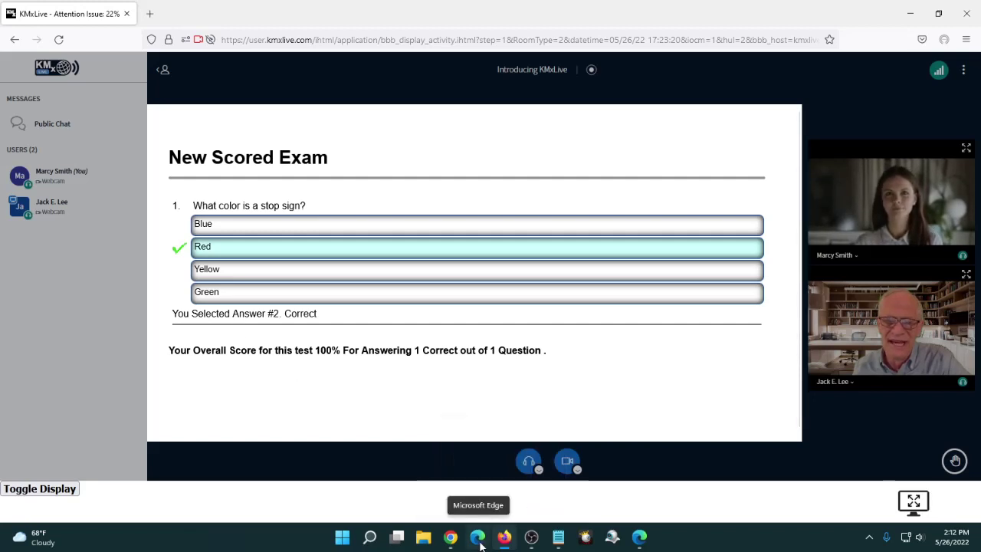
left_click(639, 536)
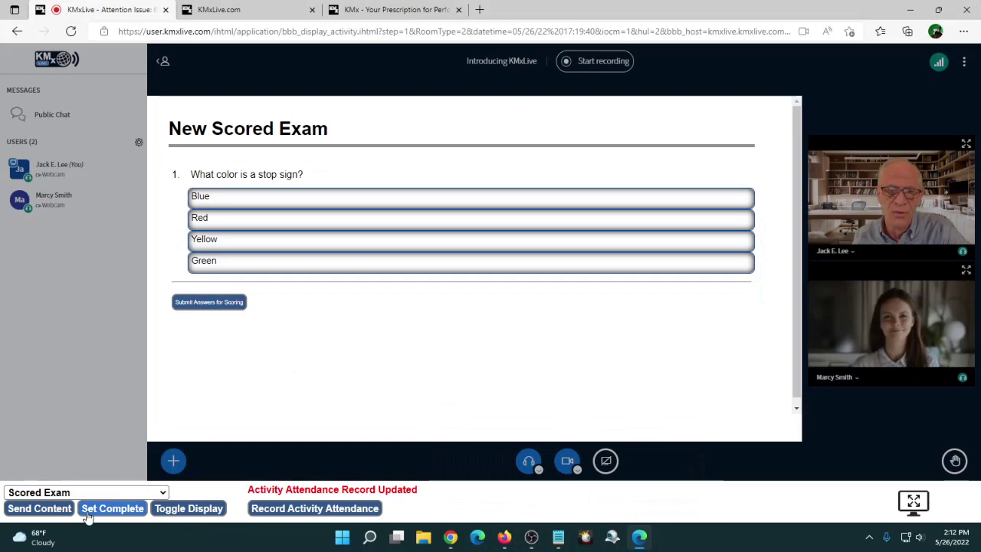
Toggle the display twice, then reset the classroom activity to None/Reset and send it to students
left_click(175, 512)
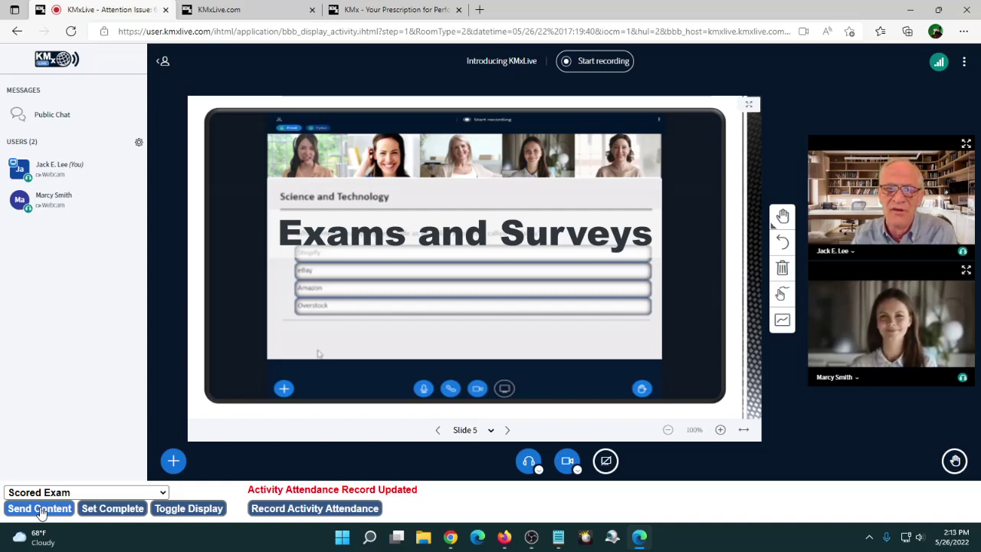
left_click(168, 514)
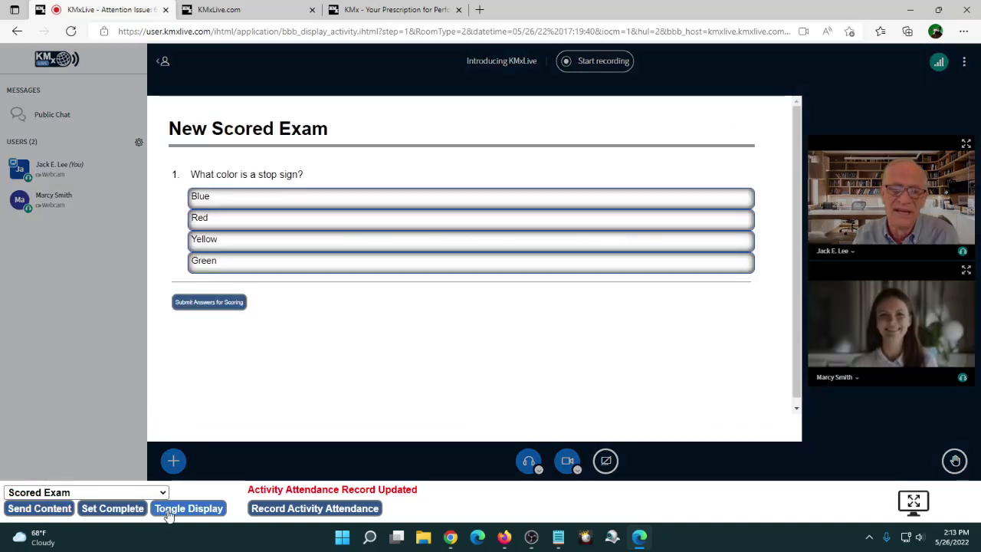
left_click(74, 496)
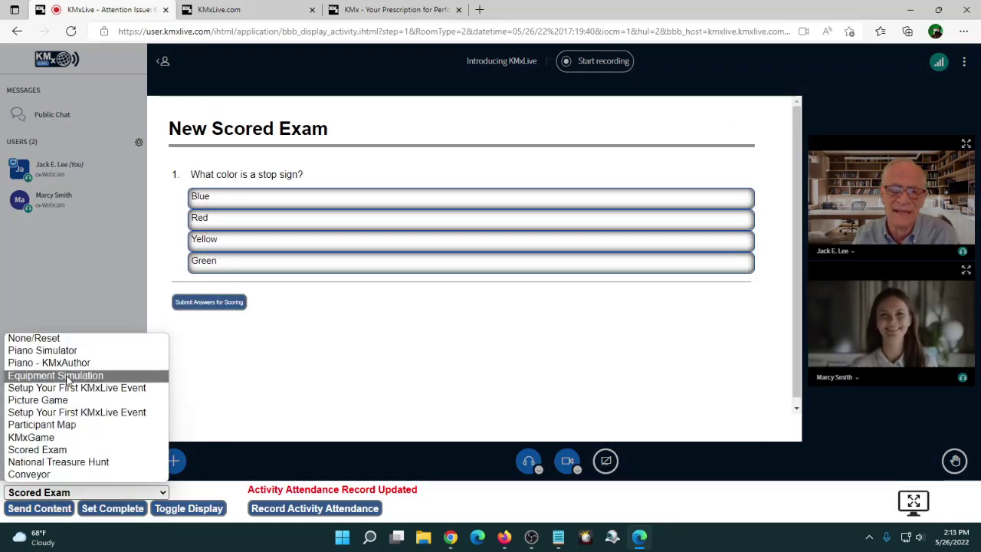
left_click(31, 335)
left_click(34, 515)
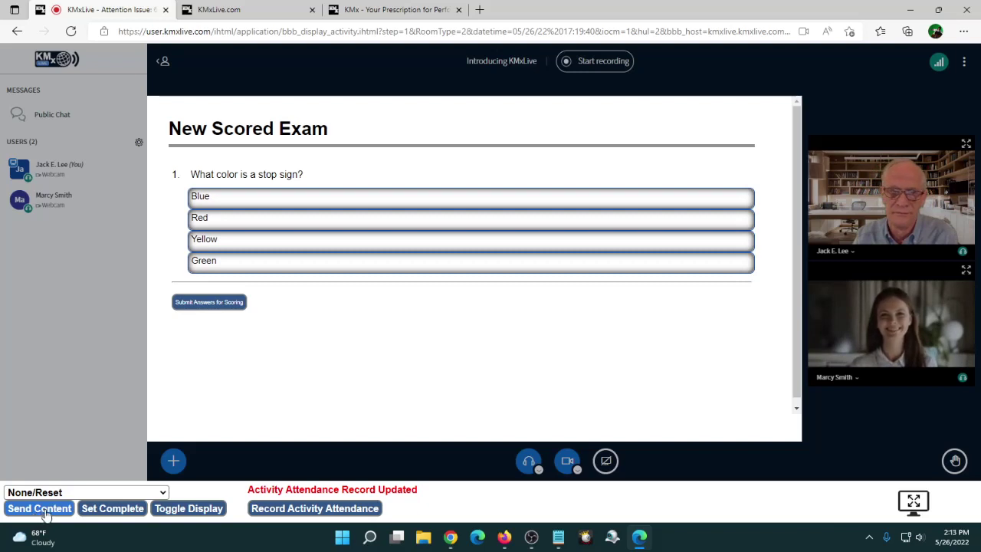
Show the exam results table with the student's 100 score, then view and close Session Analytics
left_click(47, 513)
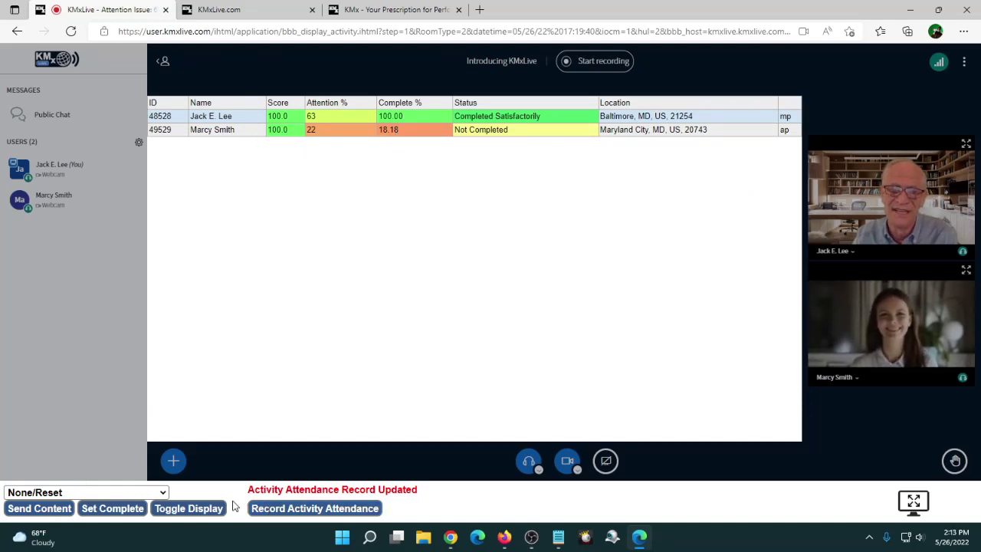
left_click(197, 510)
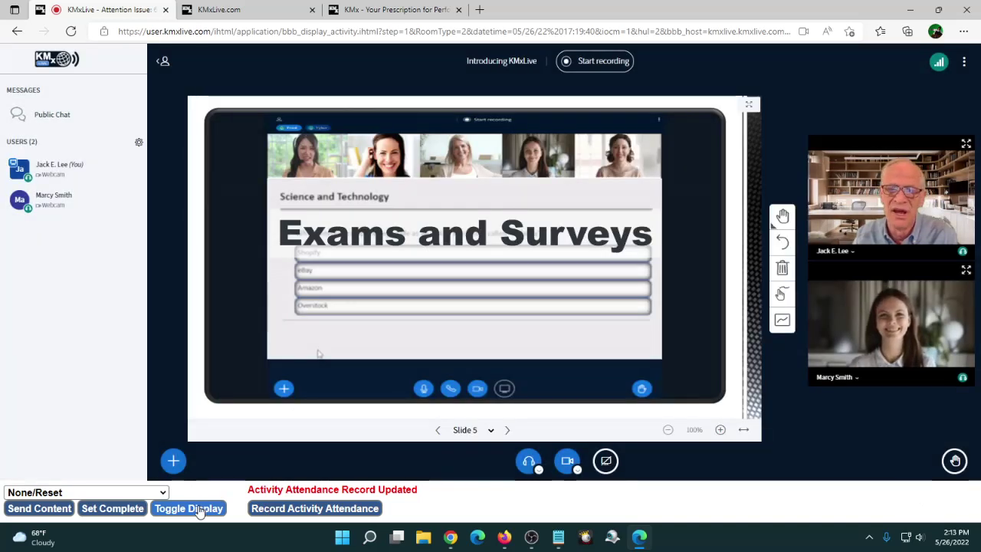
left_click(138, 143)
left_click(173, 286)
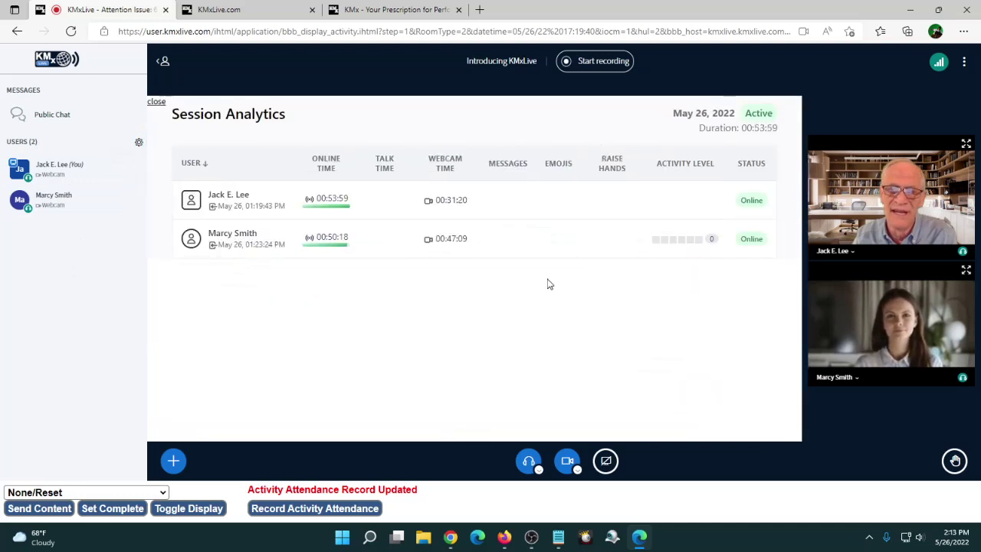
left_click(157, 104)
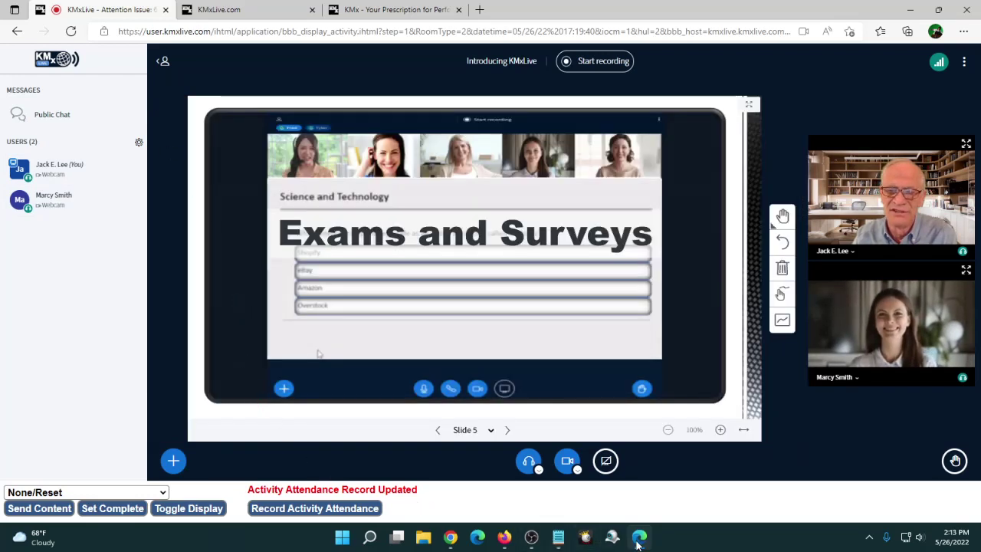
Advance the presentation from Slide 5 to Slide 6, 'Advanced Proctored Exam Capabilities'
left_click(506, 430)
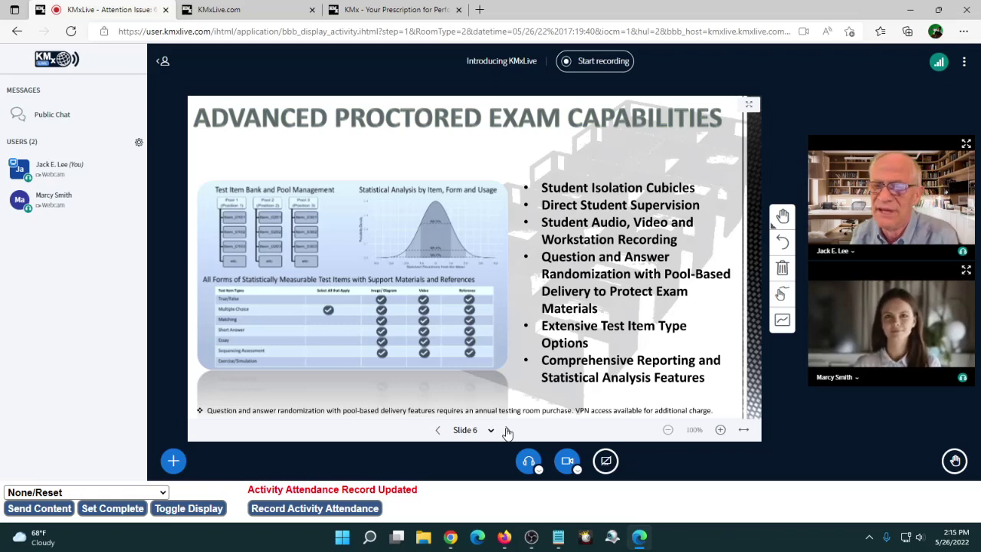
Go to Slide 7, 'Class Exercises', and send the Picture Game activity to the students
left_click(506, 432)
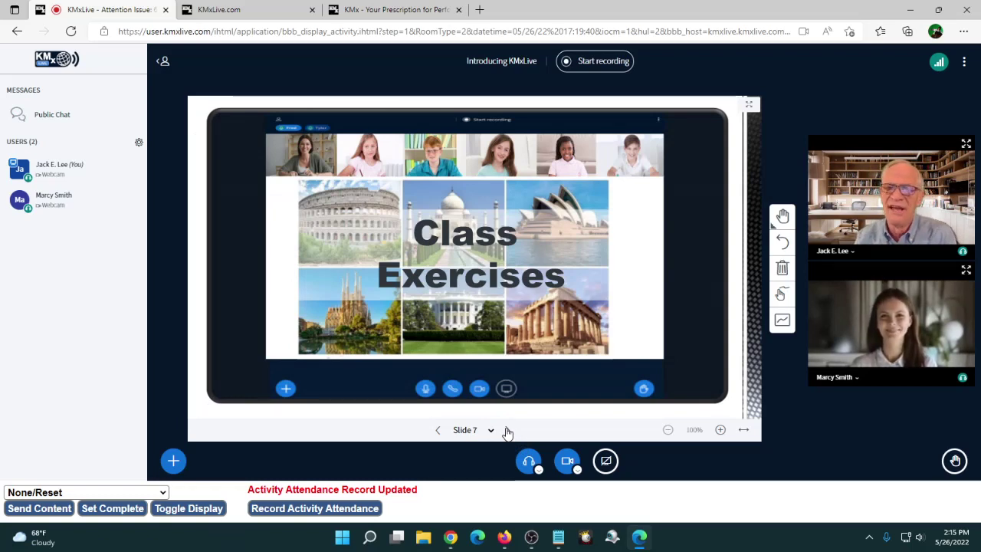
left_click(88, 494)
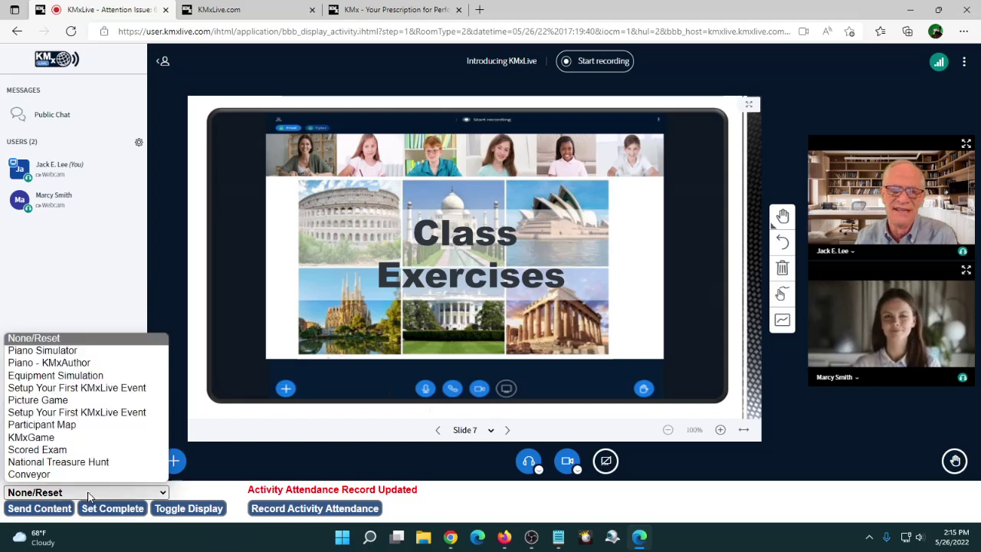
left_click(55, 400)
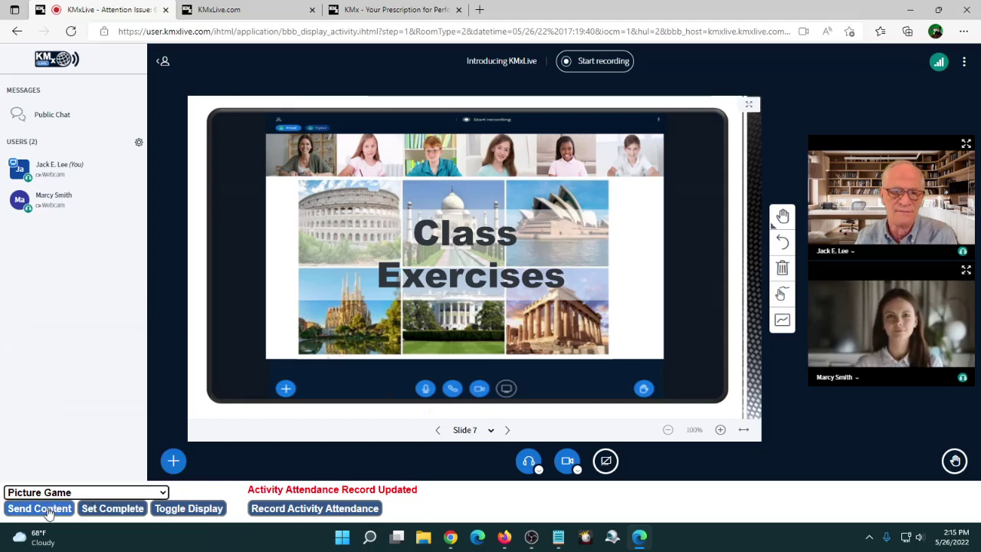
left_click(47, 512)
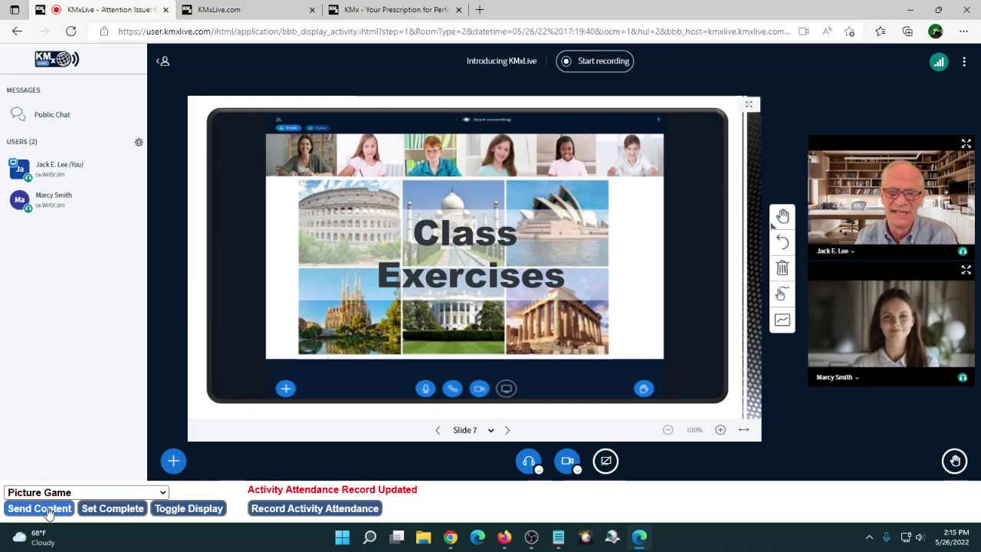
In the student window, start the Picture Game and answer the binge-show question with The Marvelous Mrs. Maisel
left_click(506, 539)
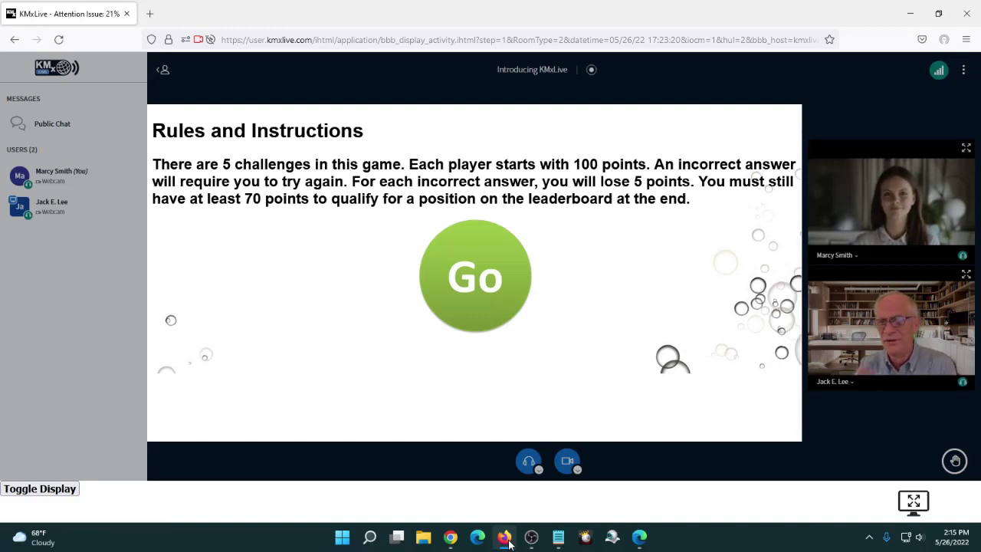
left_click(488, 289)
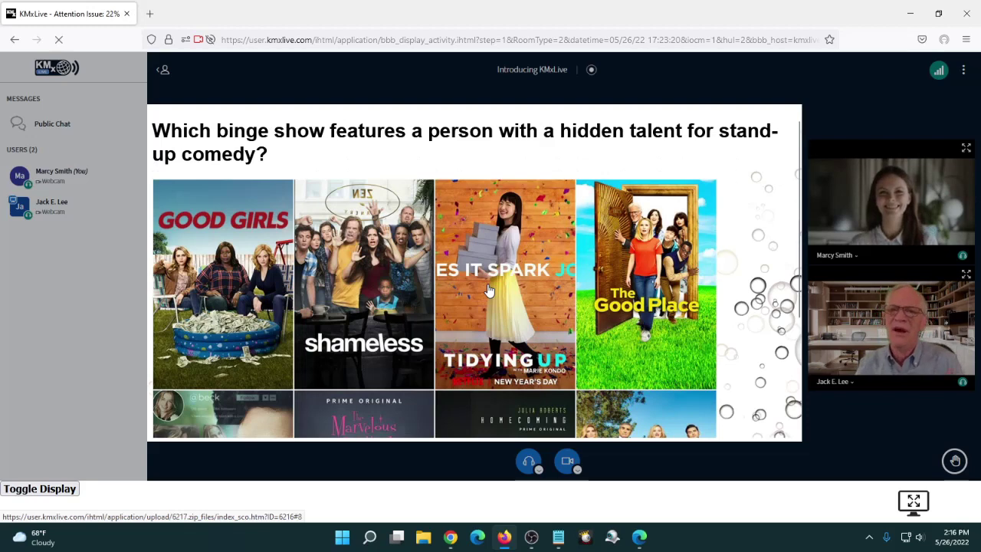
scroll(646, 230, "down", 3)
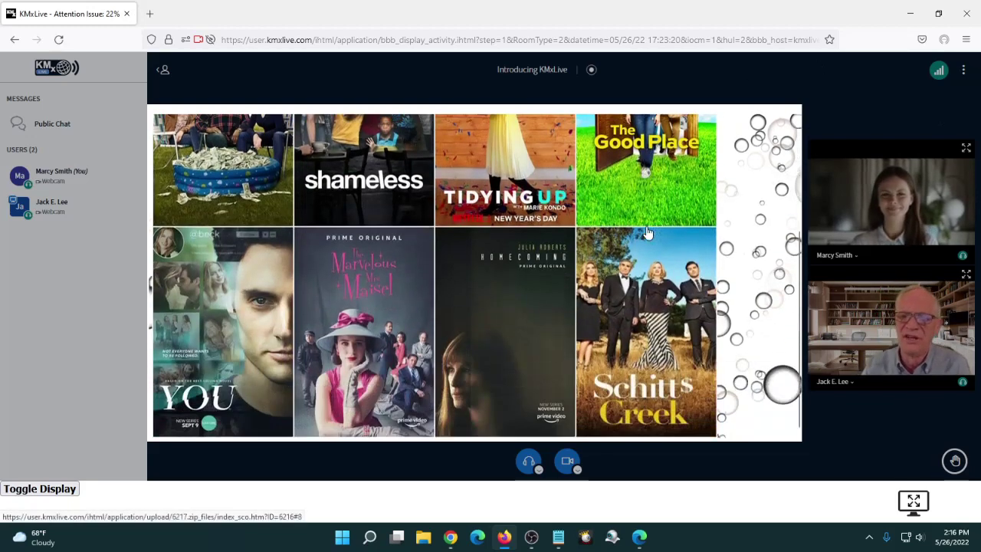
left_click(378, 330)
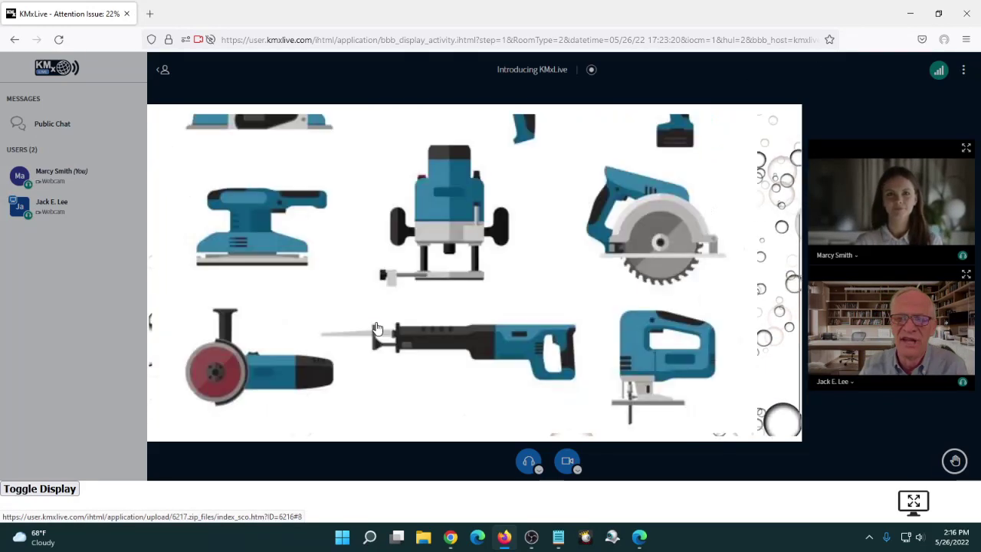
scroll(378, 328, "up", 2)
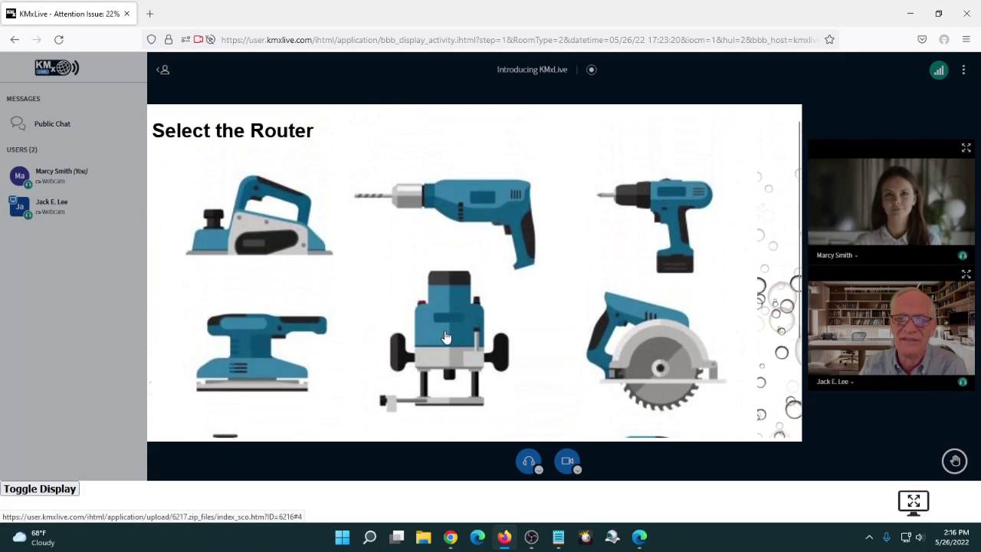
Pick the router and the Sydney Opera House, then retry after a wrong Ohio guess
left_click(447, 337)
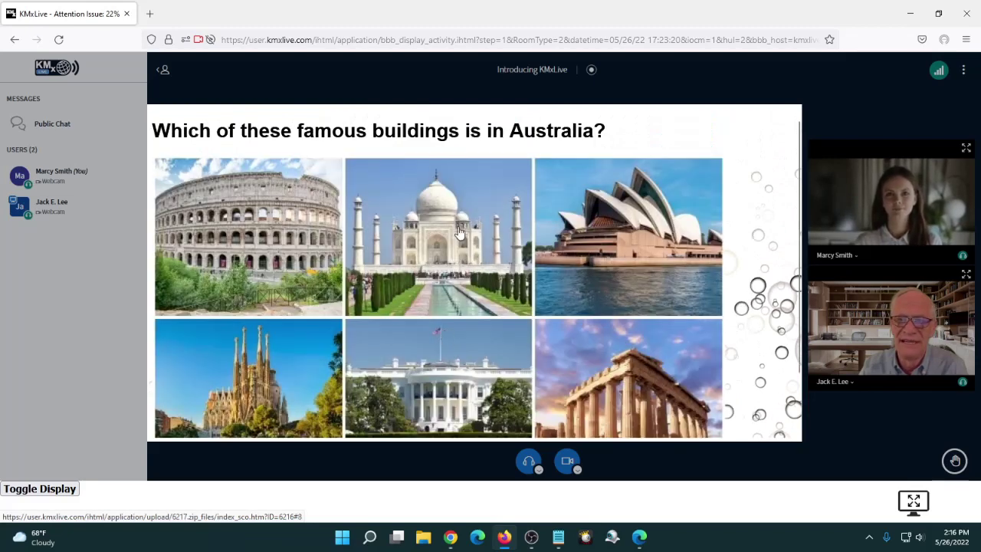
scroll(456, 230, "down", 1)
scroll(456, 230, "up", 1)
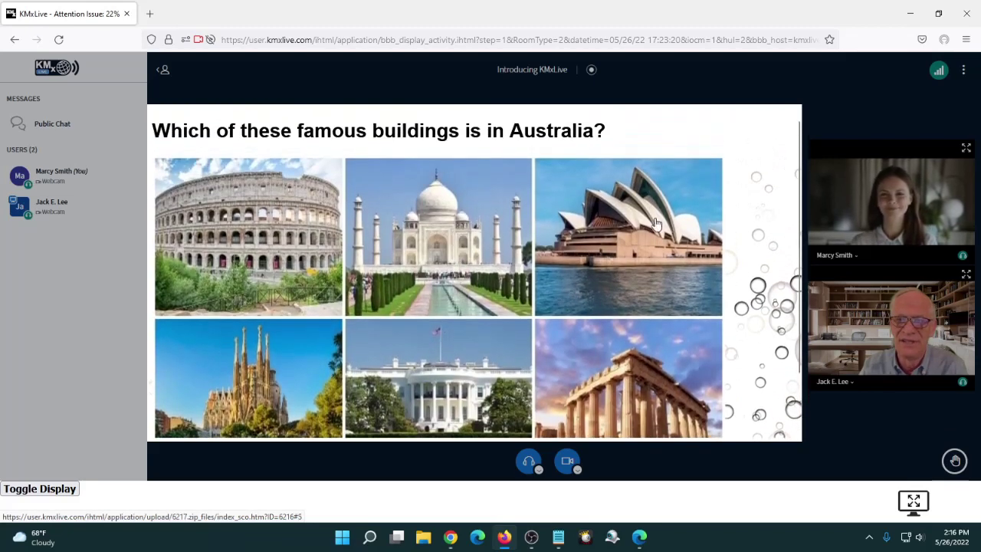
left_click(655, 223)
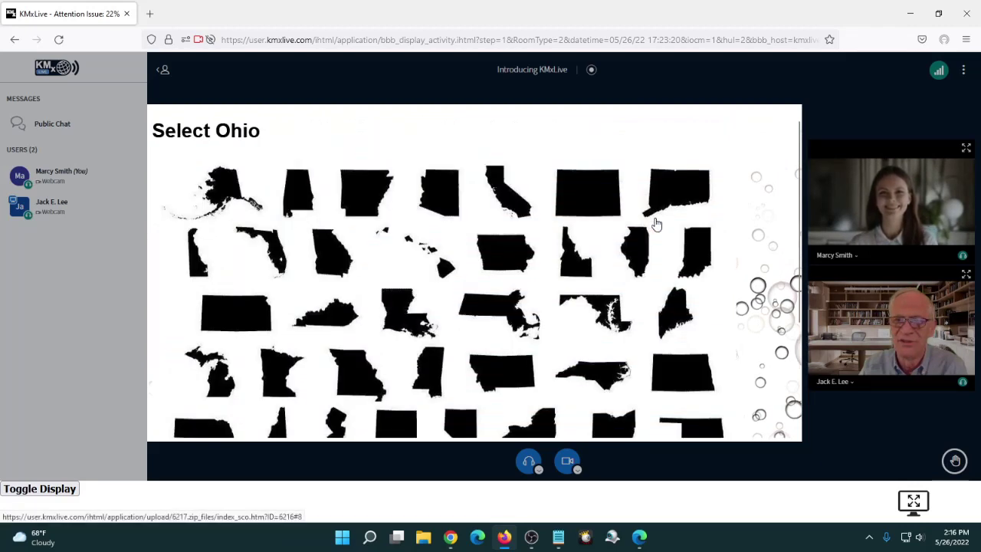
scroll(657, 224, "down", 1)
scroll(656, 223, "down", 1)
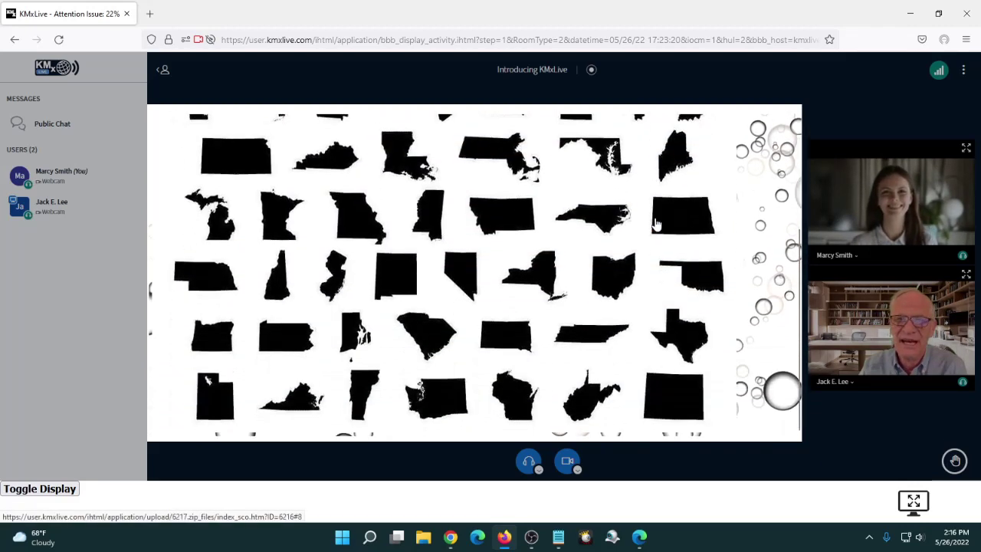
left_click(518, 219)
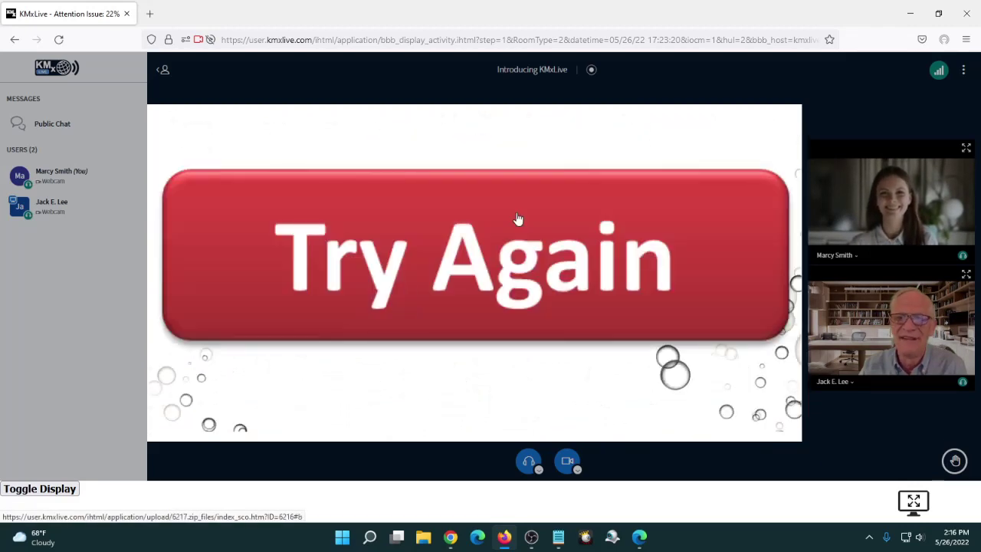
left_click(474, 254)
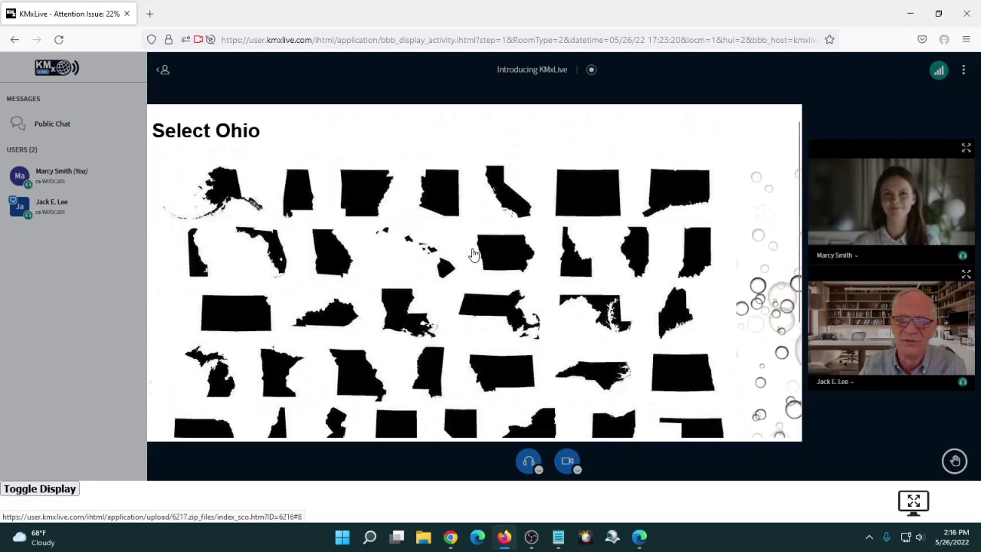
Choose the correct Ohio silhouette and the Jack Russell Terrier photo to finish the game
scroll(474, 254, "down", 1)
scroll(474, 254, "up", 1)
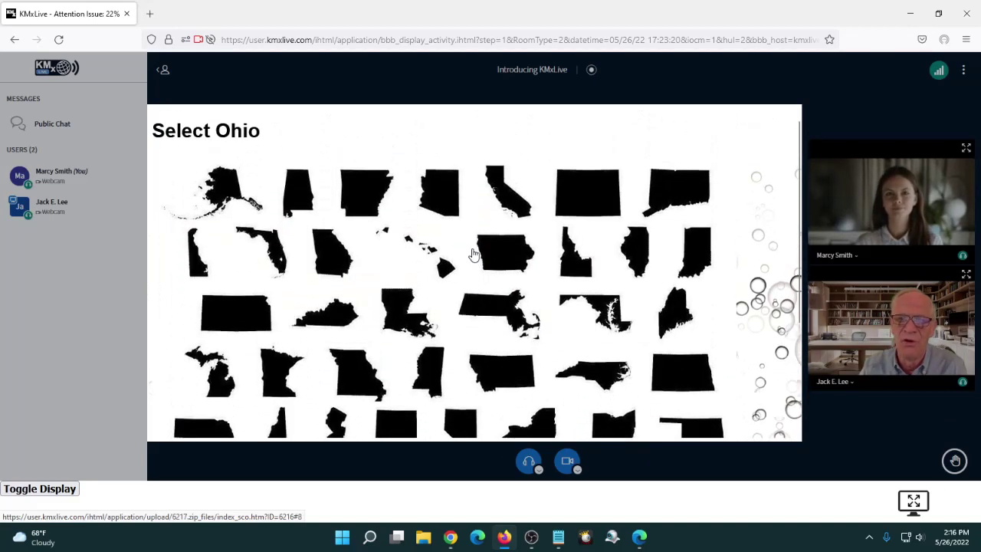
scroll(474, 255, "down", 2)
scroll(474, 255, "up", 2)
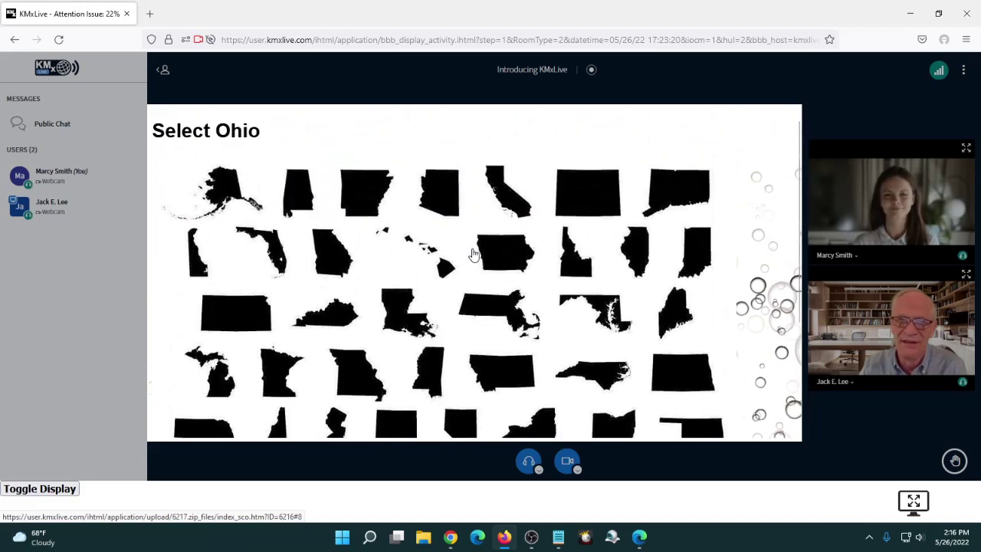
scroll(474, 254, "down", 1)
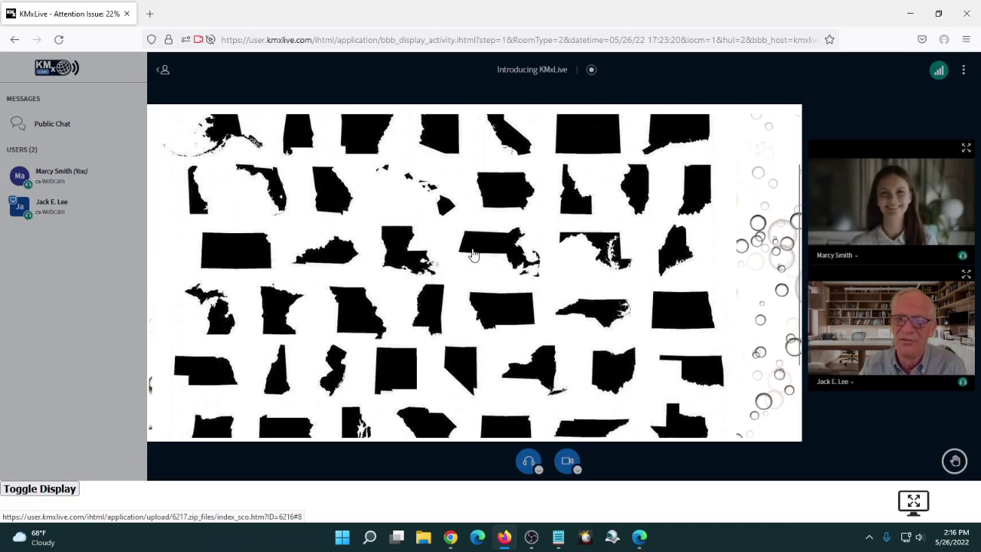
left_click(617, 376)
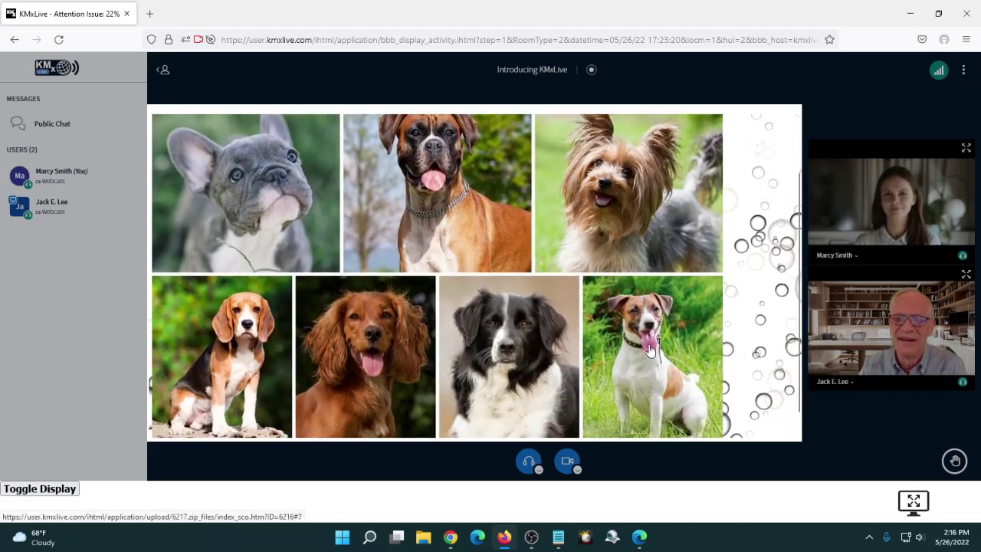
left_click(650, 349)
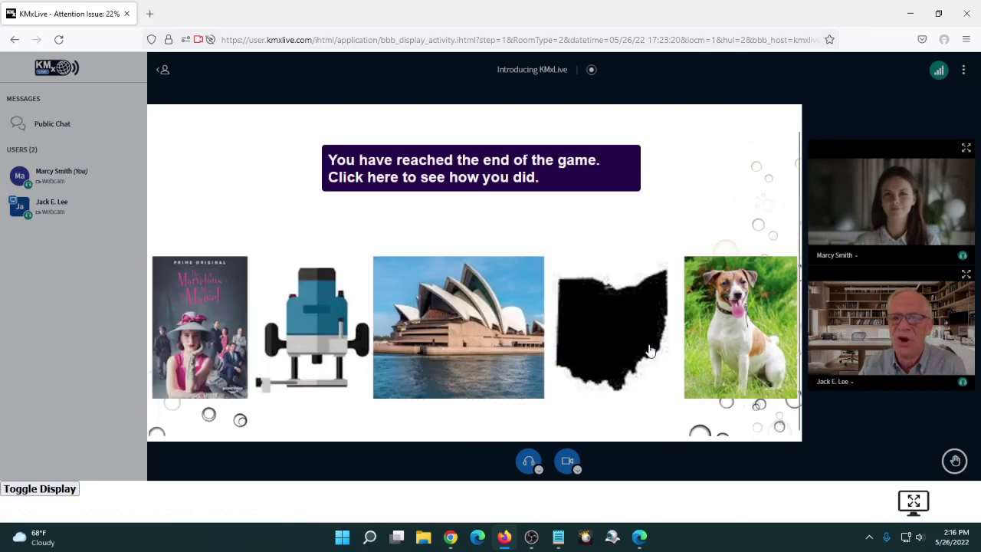
Reveal the game result: passed with a score of 95 in 51 seconds
left_click(472, 177)
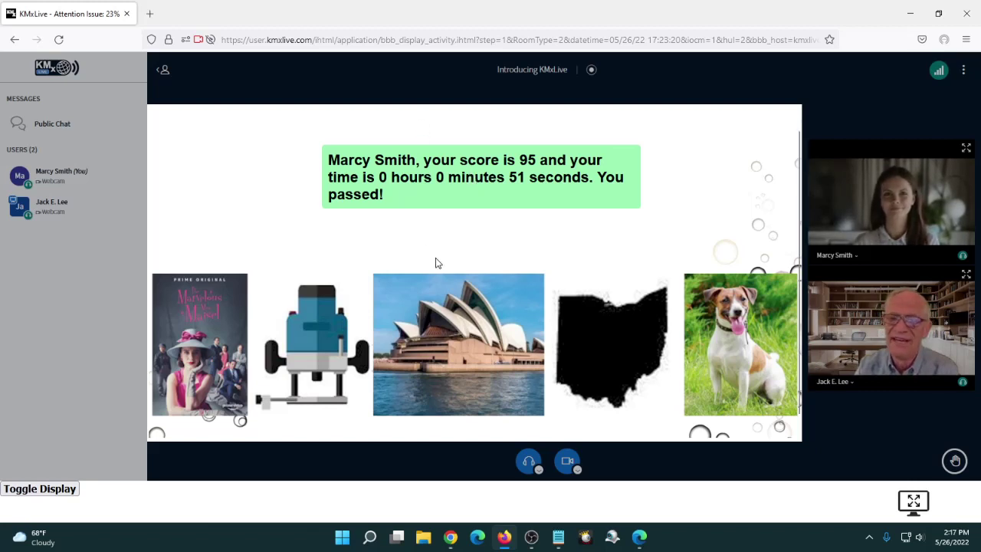
scroll(435, 272, "down", 1)
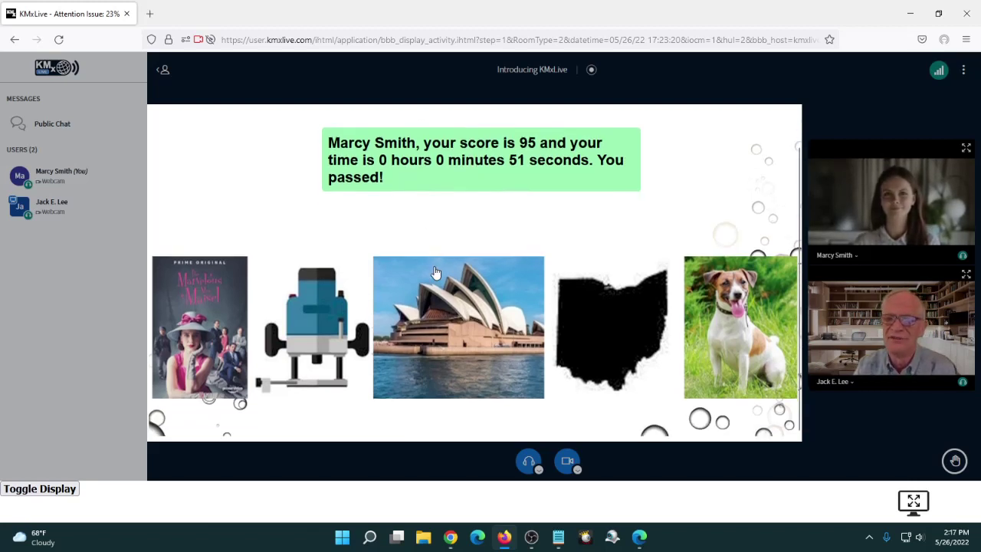
scroll(435, 272, "up", 2)
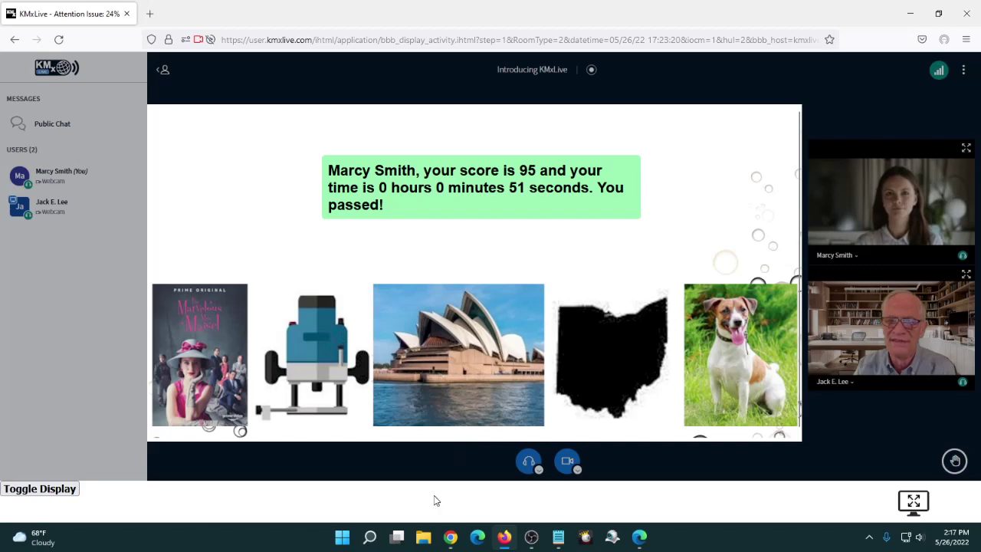
Return to the teacher's results table showing the student passed with a score of 95
left_click(643, 540)
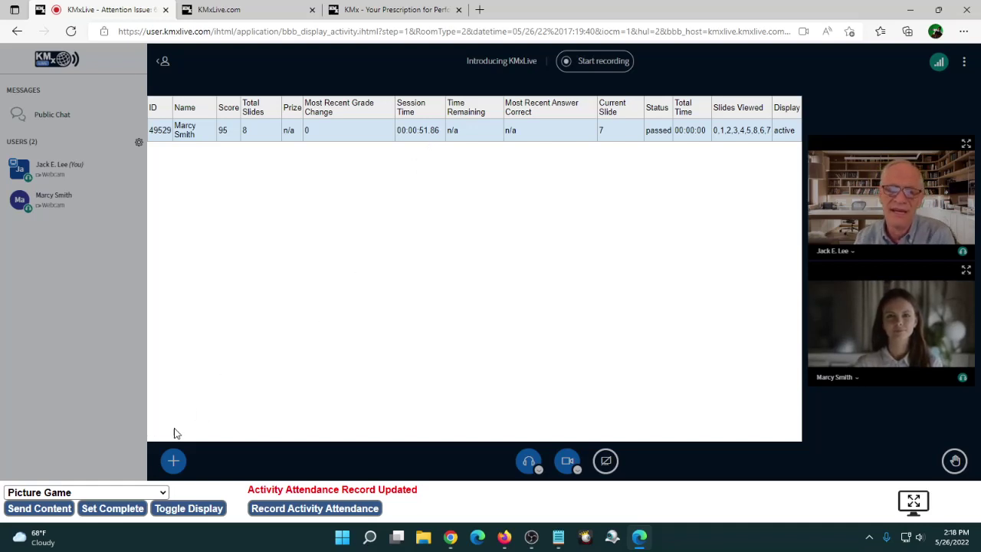
left_click(117, 499)
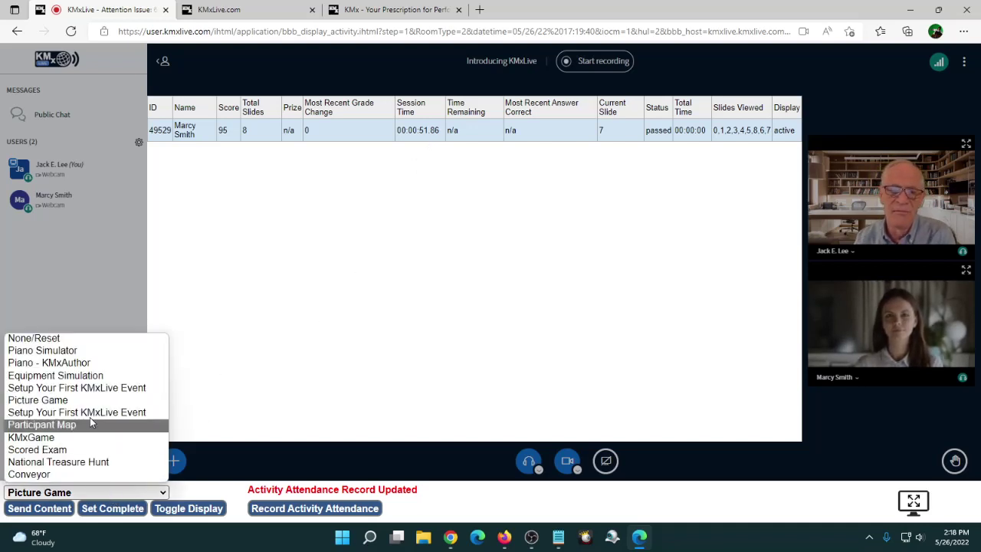
Reset the activity to None/Reset and show Slide 7, 'Class Exercises', again
left_click(72, 340)
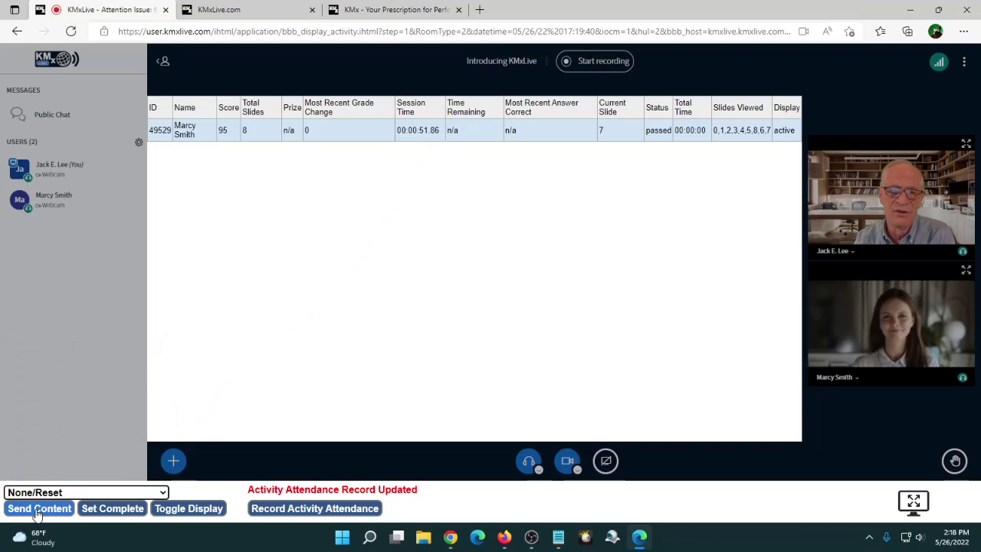
left_click(176, 512)
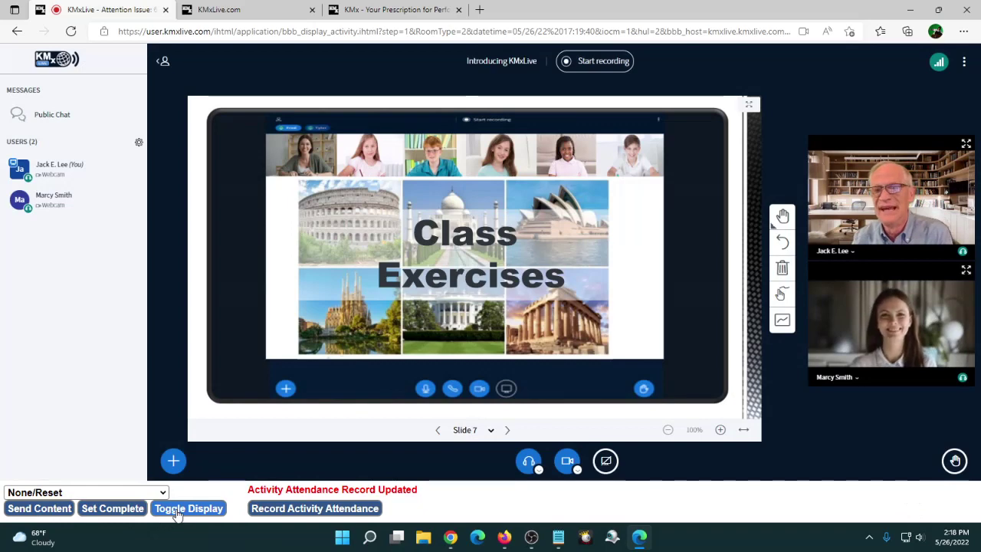
Advance to Slide 8, 'Graded Simulations', and send the Equipment Simulation activity to the class
left_click(509, 432)
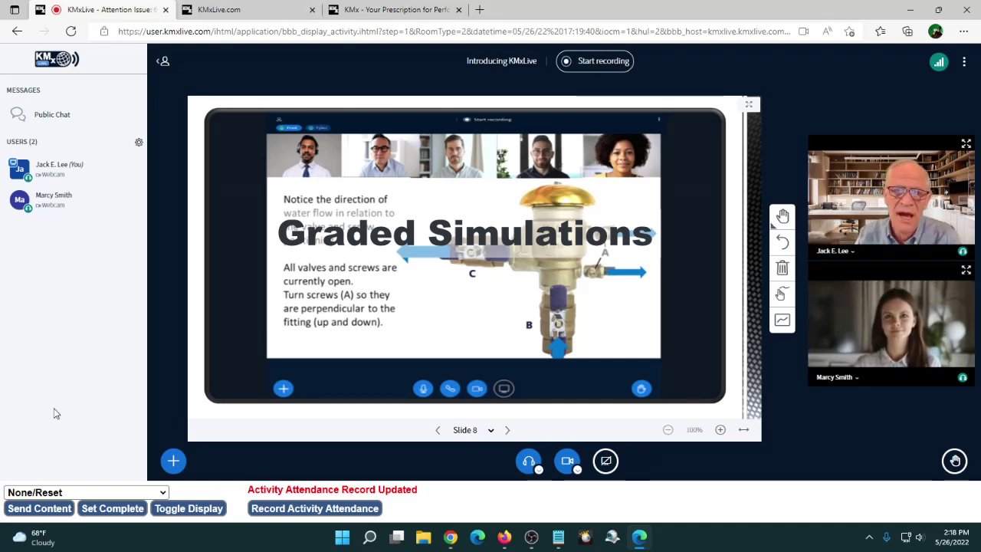
left_click(67, 491)
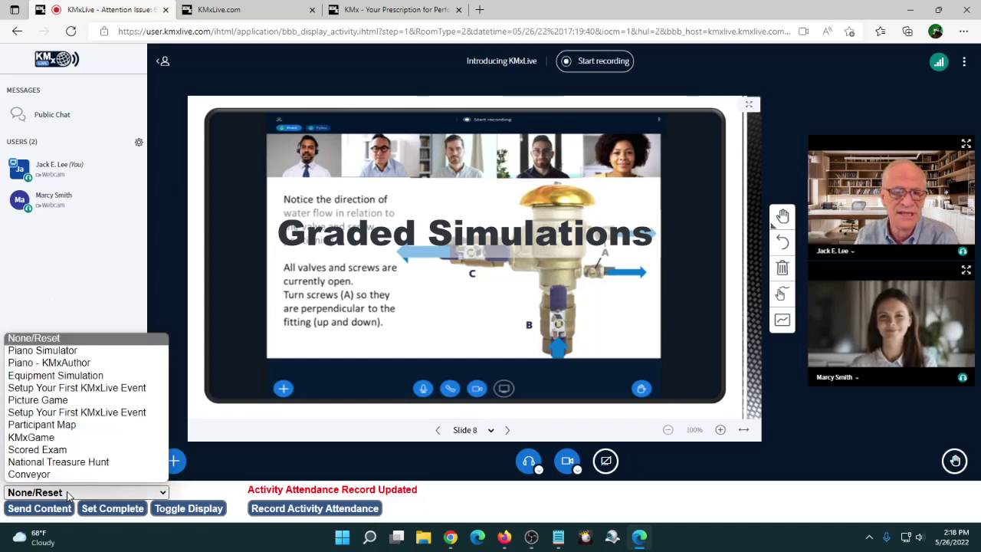
left_click(64, 375)
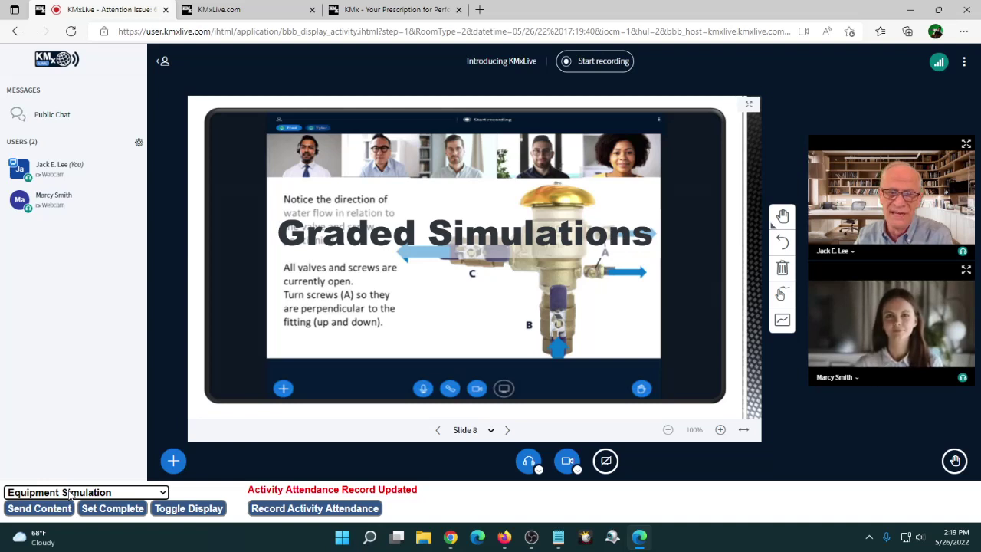
left_click(39, 508)
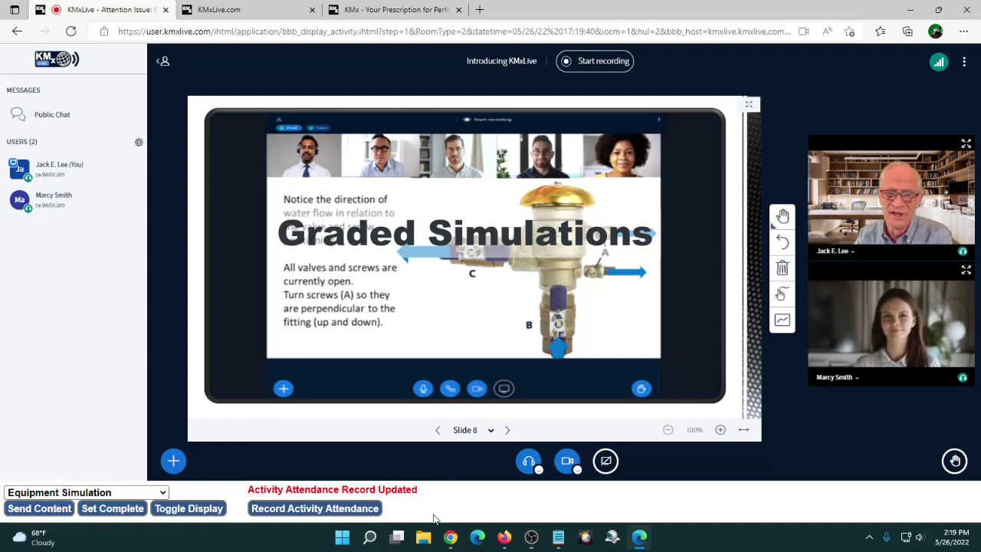
mouse_move(503, 543)
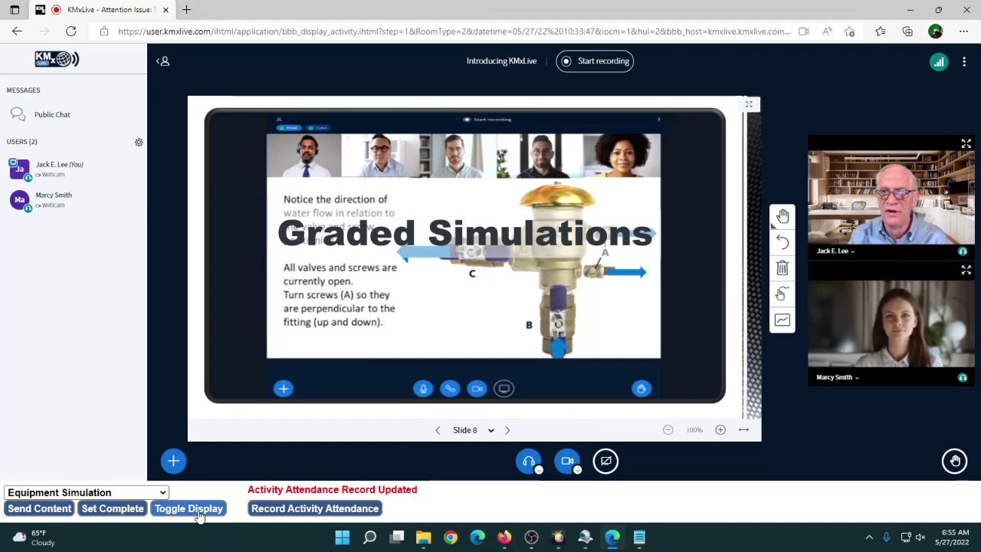
As the student, close the top test valve using the slot screwdriver
left_click(505, 538)
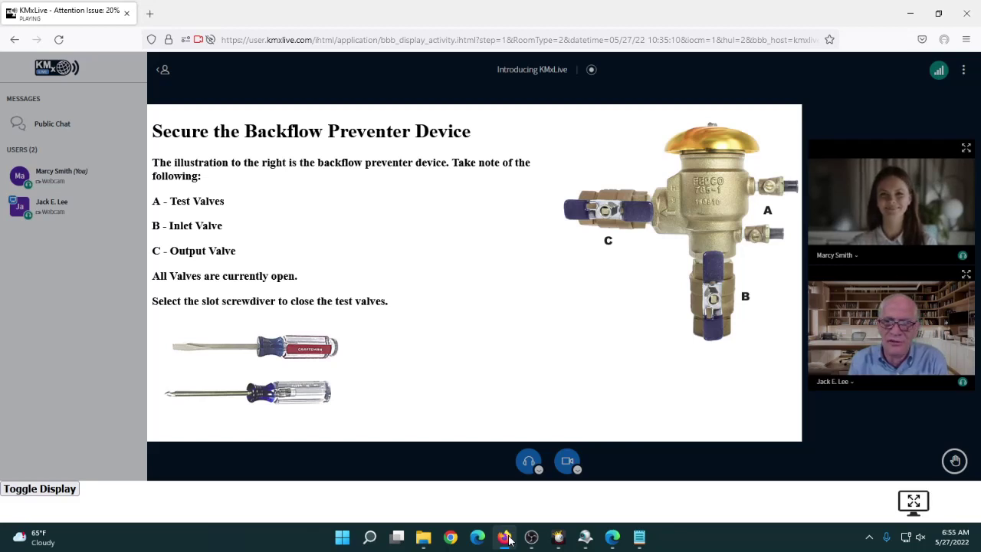
left_click(220, 347)
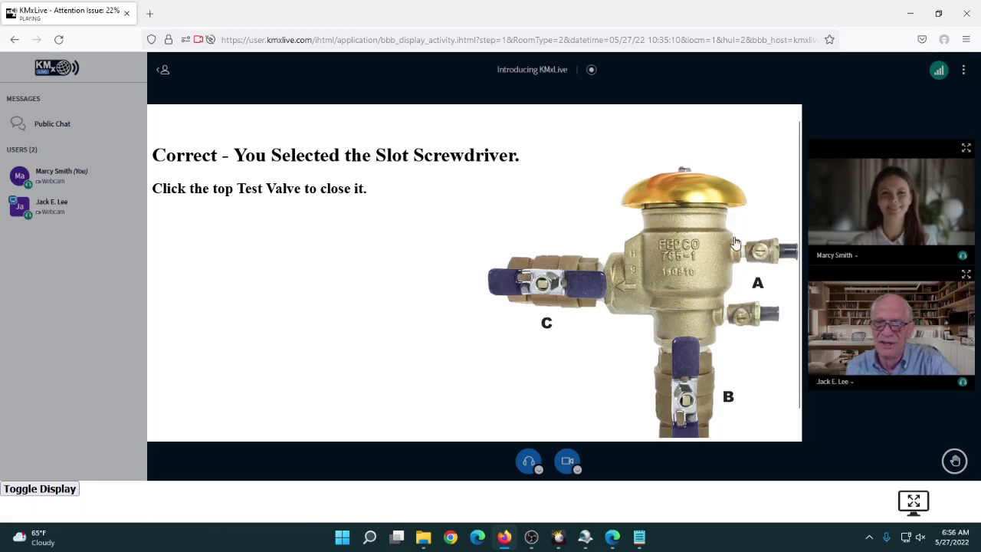
left_click(758, 253)
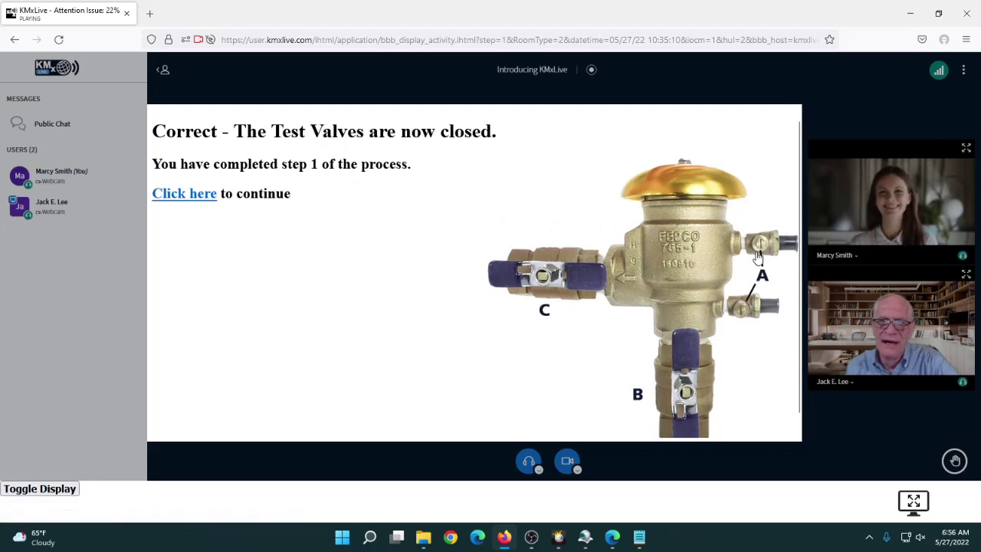
Continue to the End of Lesson screen showing a passing score of 100
left_click(187, 201)
left_click(197, 196)
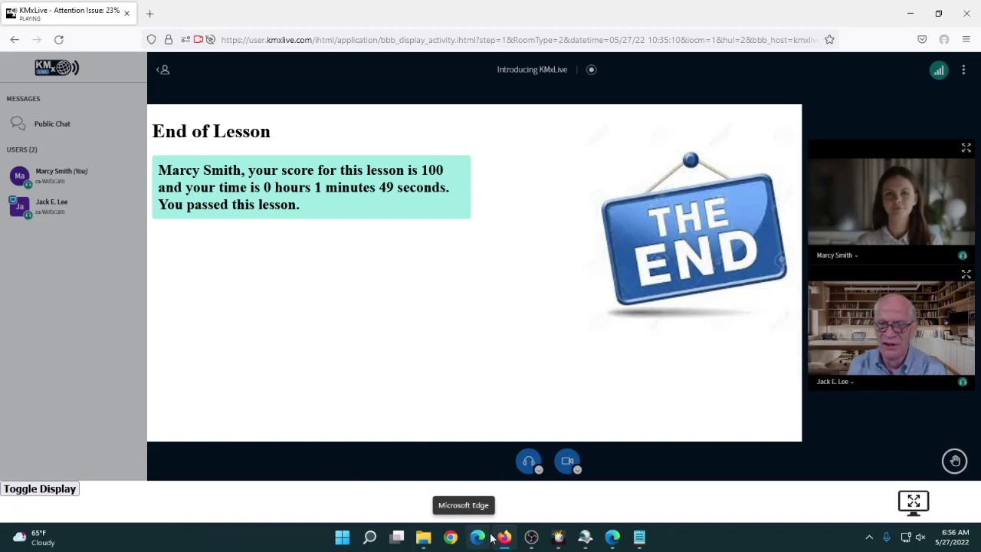
mouse_move(505, 544)
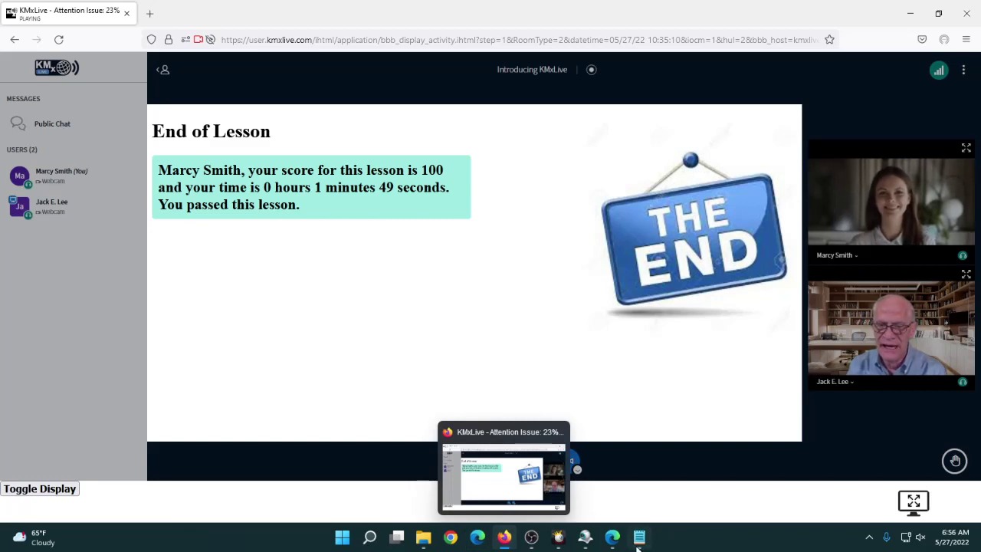
In the teacher's view, review the student's result of 100, then return to the Graded Simulations slide
left_click(612, 537)
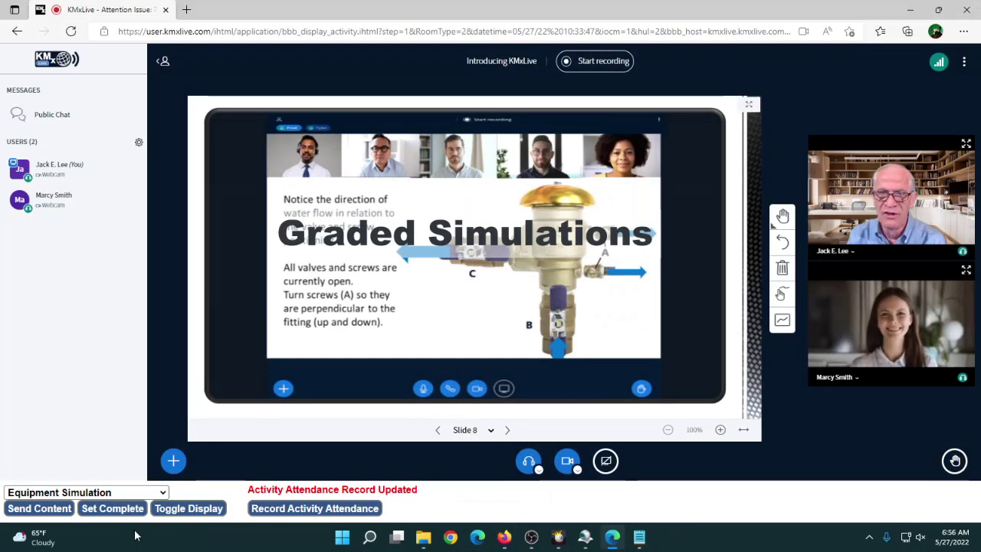
left_click(184, 514)
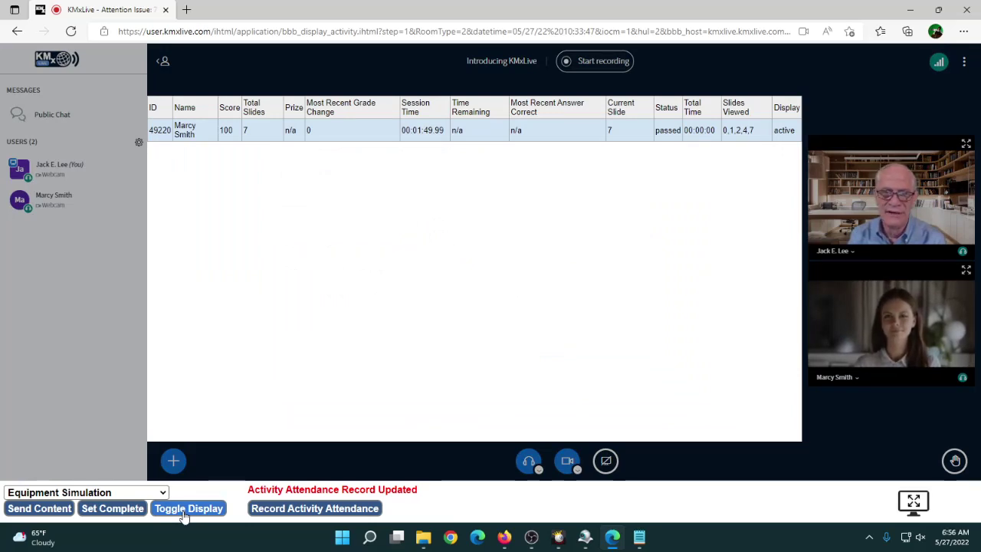
left_click(184, 518)
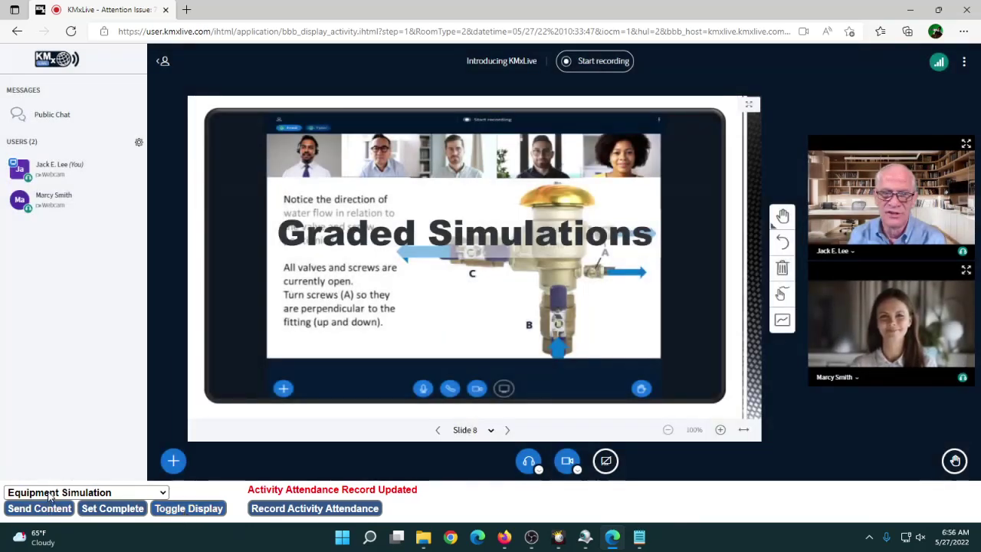
Set the classroom activity to None/Reset and send it to the students
left_click(48, 497)
key("Up")
key("Up")
key("Up")
key("Up")
key("Return")
left_click(40, 510)
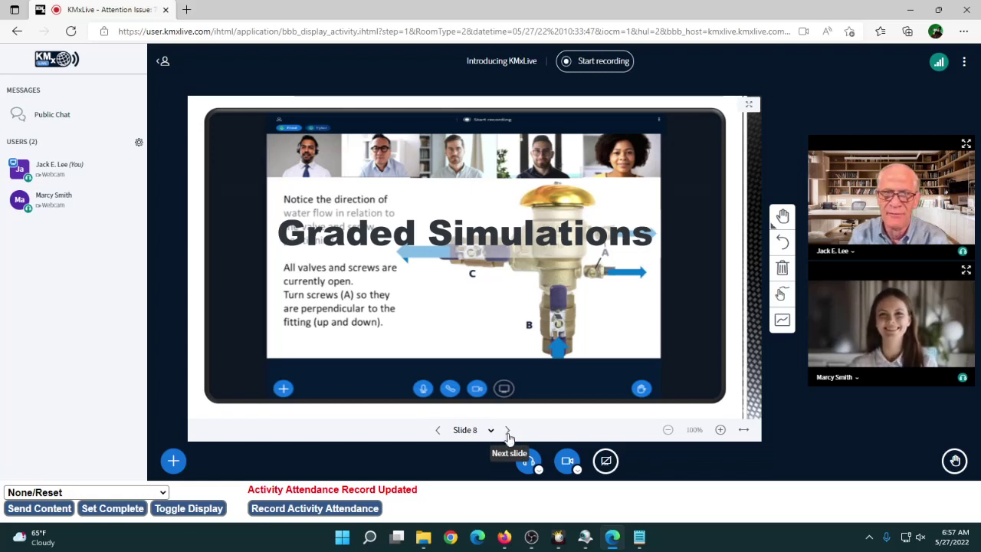
Advance to Slide 9, Competitive Games, and choose KMxGame as the classroom activity
left_click(507, 430)
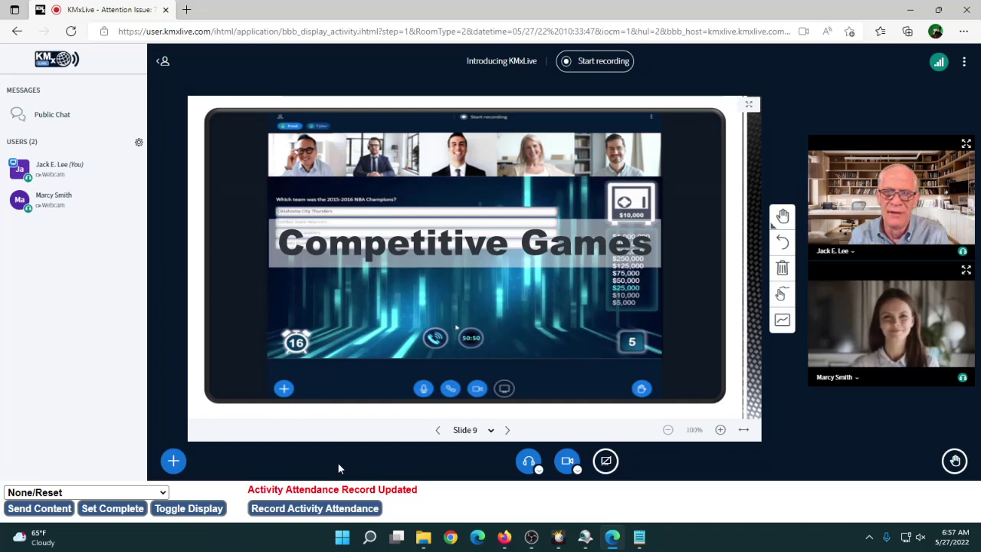
left_click(83, 495)
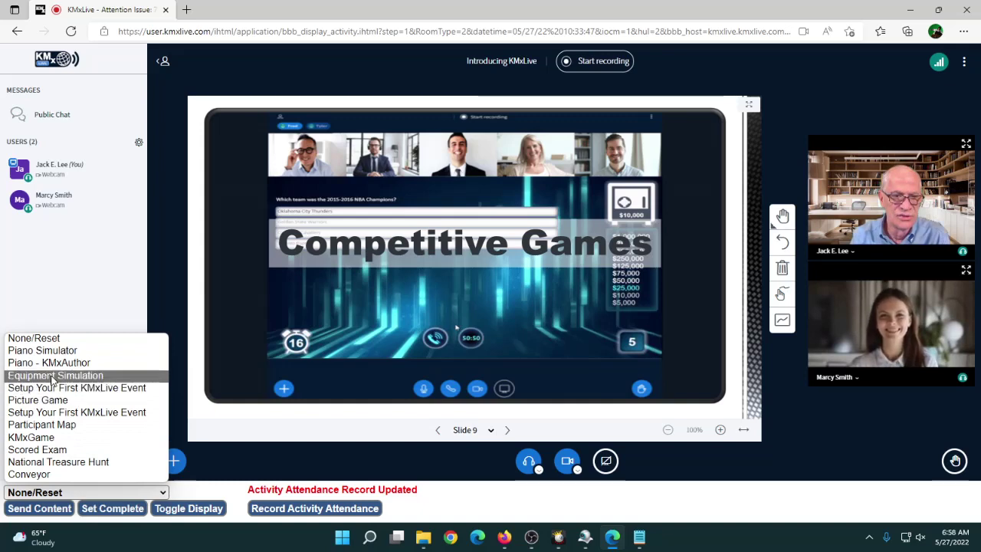
left_click(50, 437)
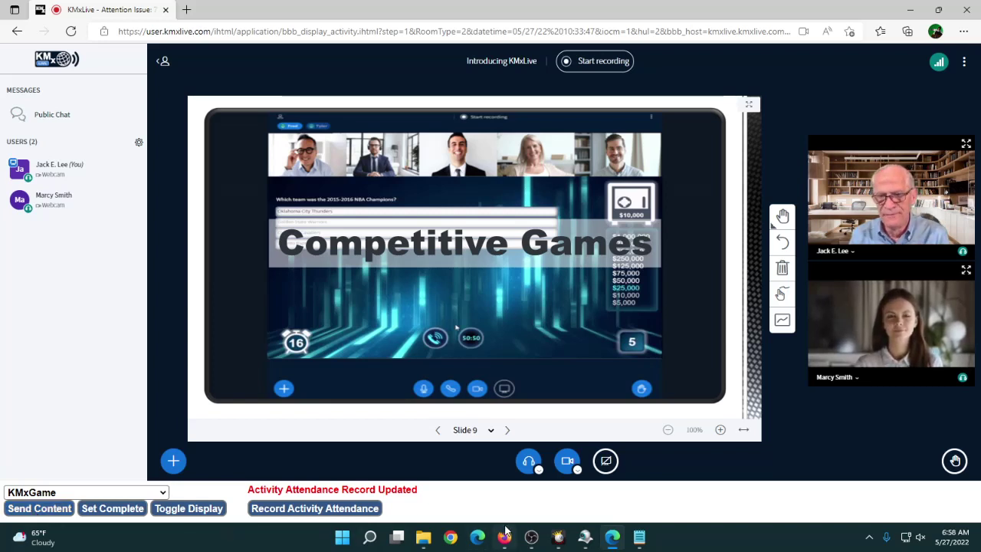
View the KMxGame introduction as the student, then check the teacher's scoreboard: 4 questions, score 0
mouse_move(505, 541)
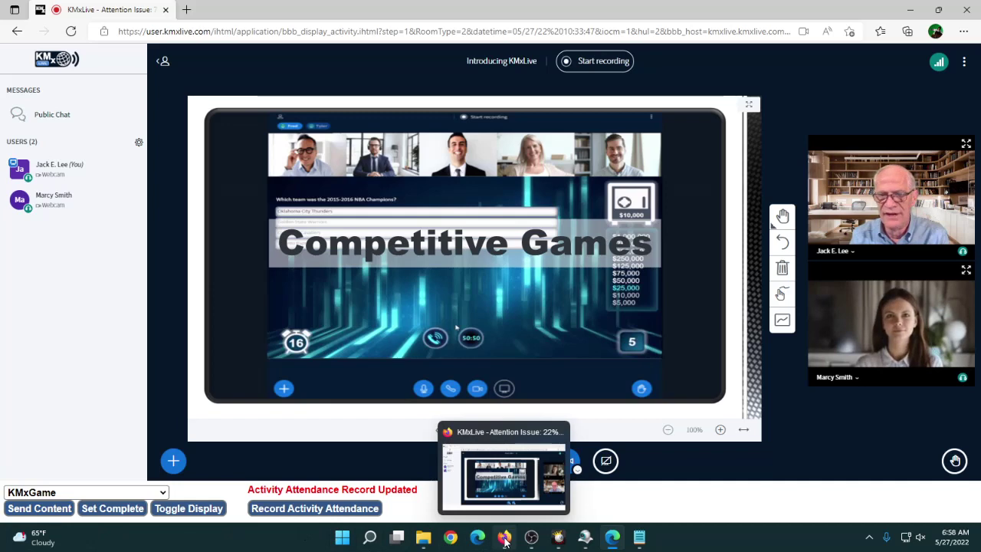
left_click(505, 541)
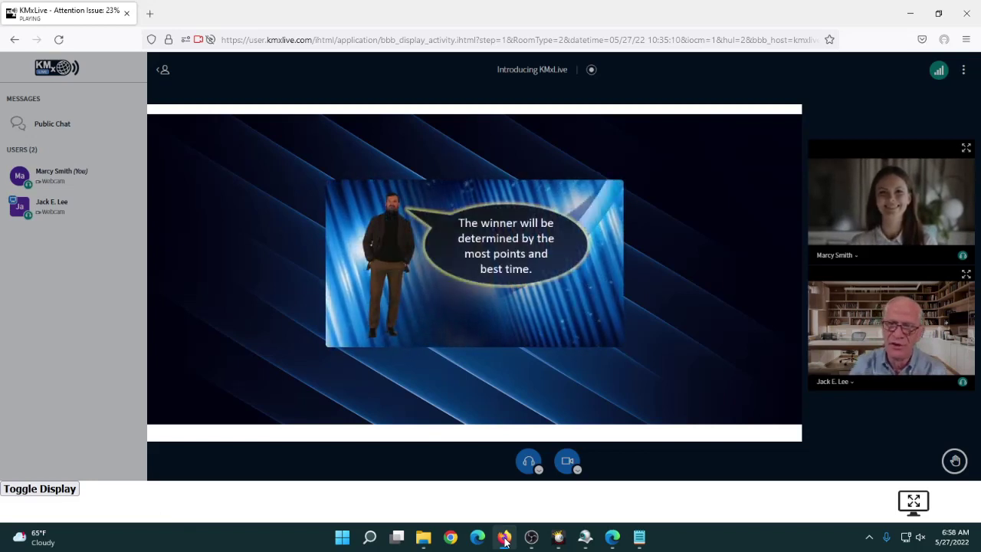
left_click(612, 539)
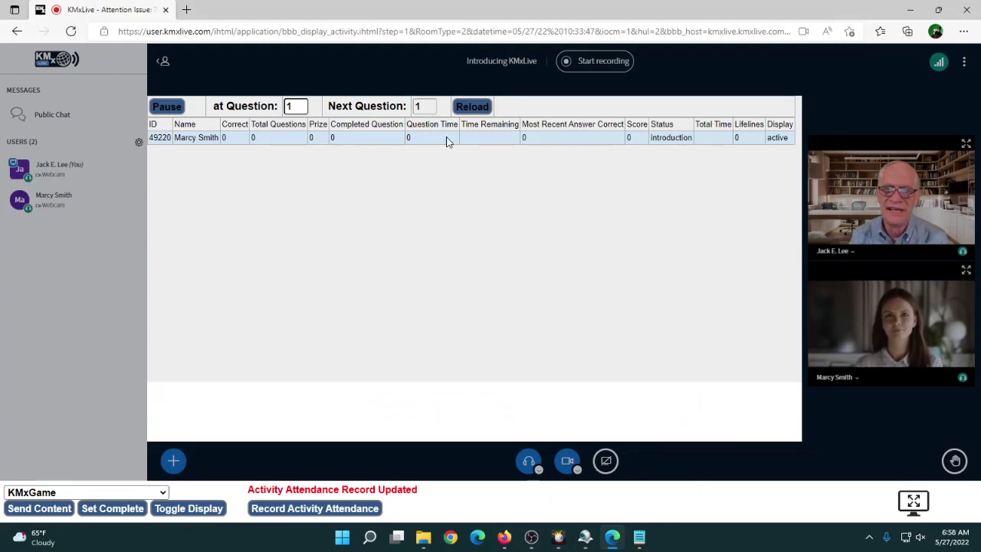
mouse_move(585, 537)
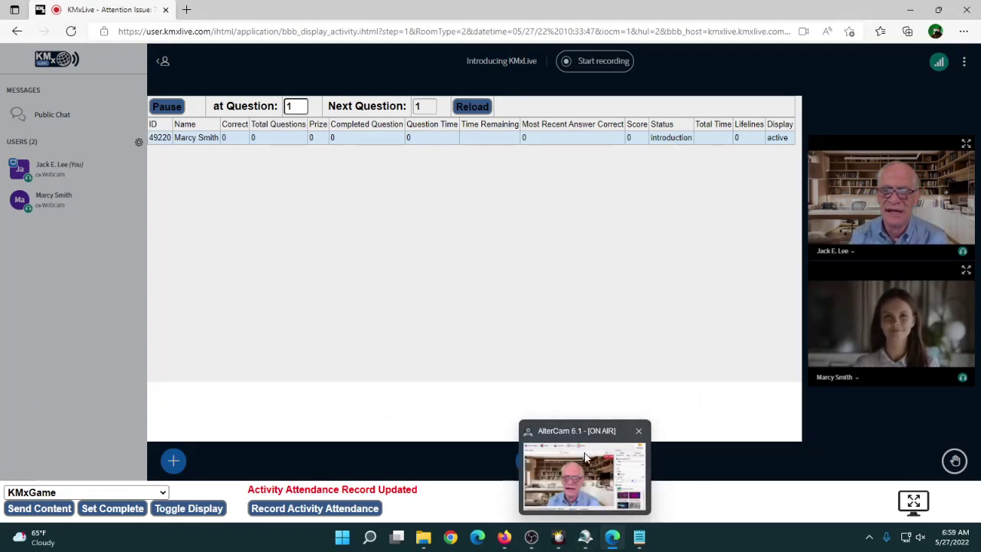
mouse_move(613, 542)
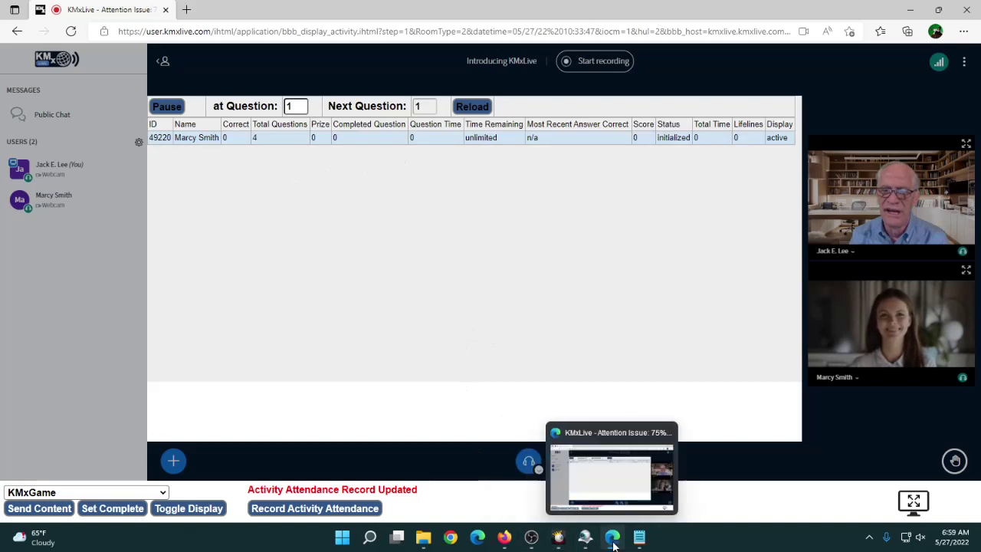